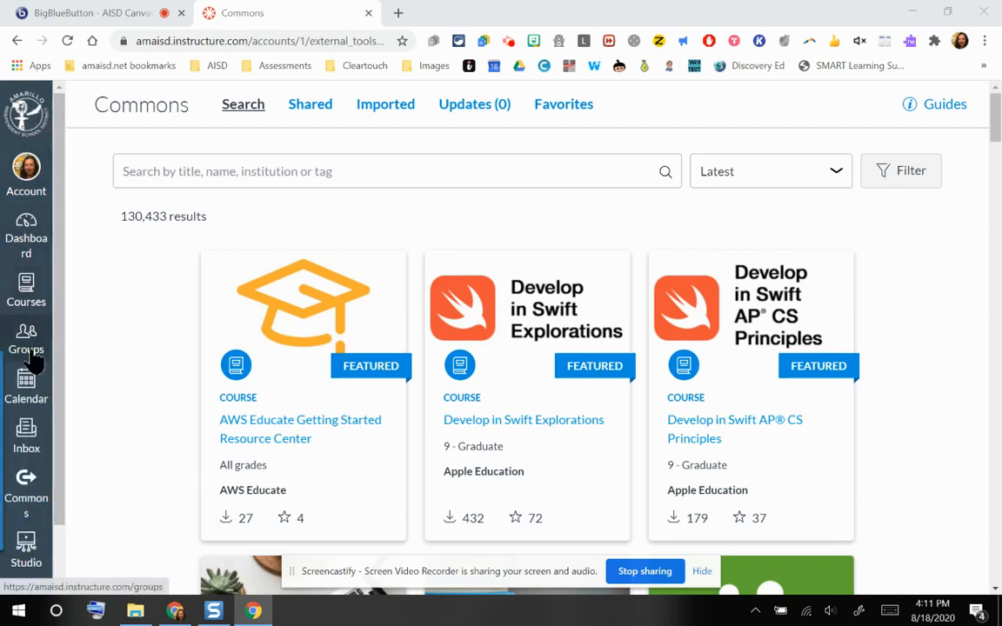
- Search Canvas Commons for "calendar" and sort the results by Latest
{"action": "left_click", "coordinate": [29, 491]}
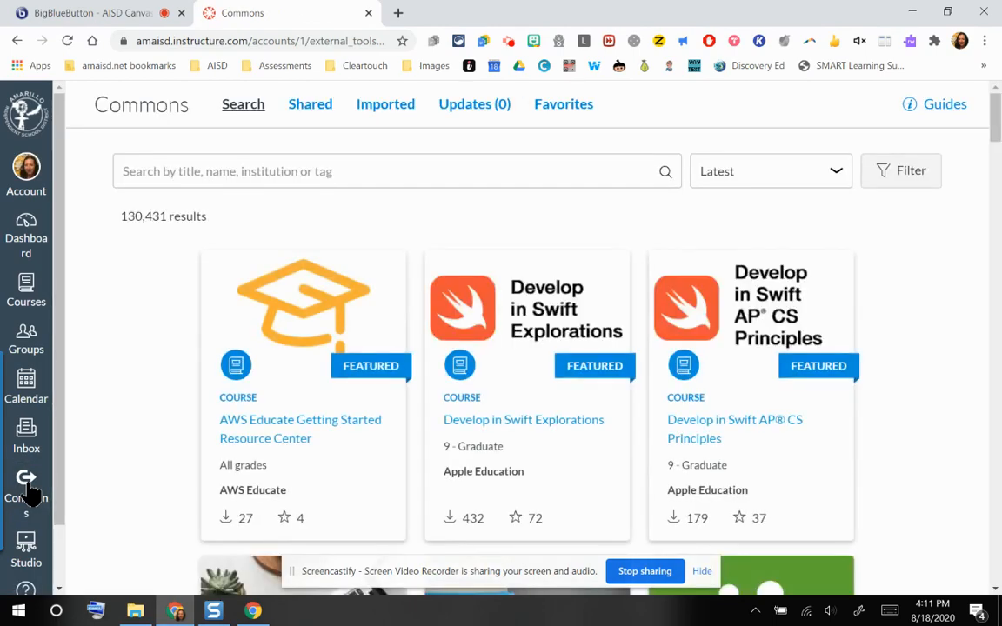
{"action": "left_click", "coordinate": [274, 171]}
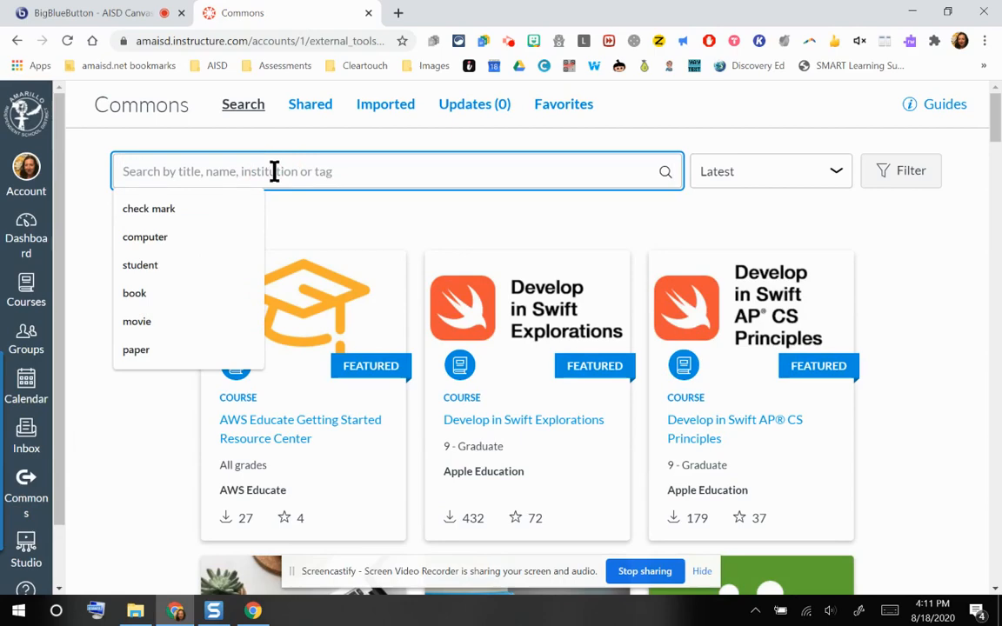
{"action": "type", "text": "calen"}
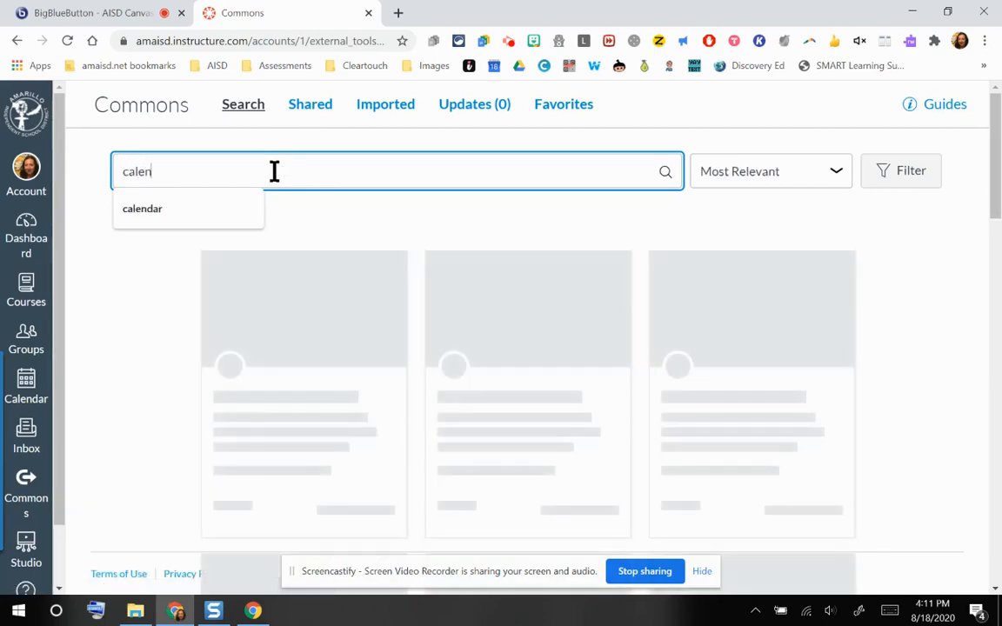
{"action": "type", "text": "dar"}
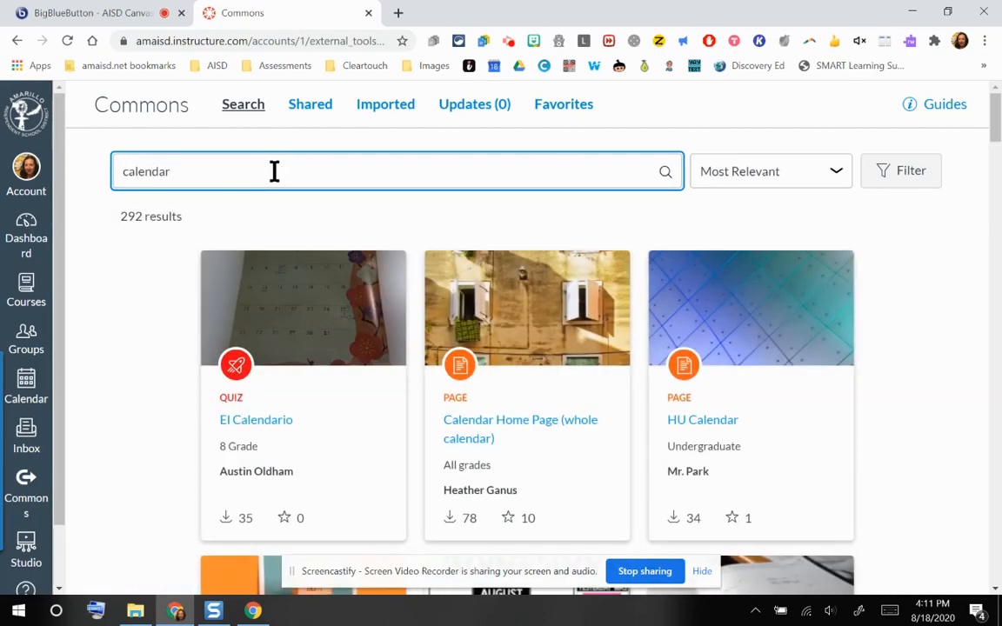
{"action": "left_click", "coordinate": [831, 178]}
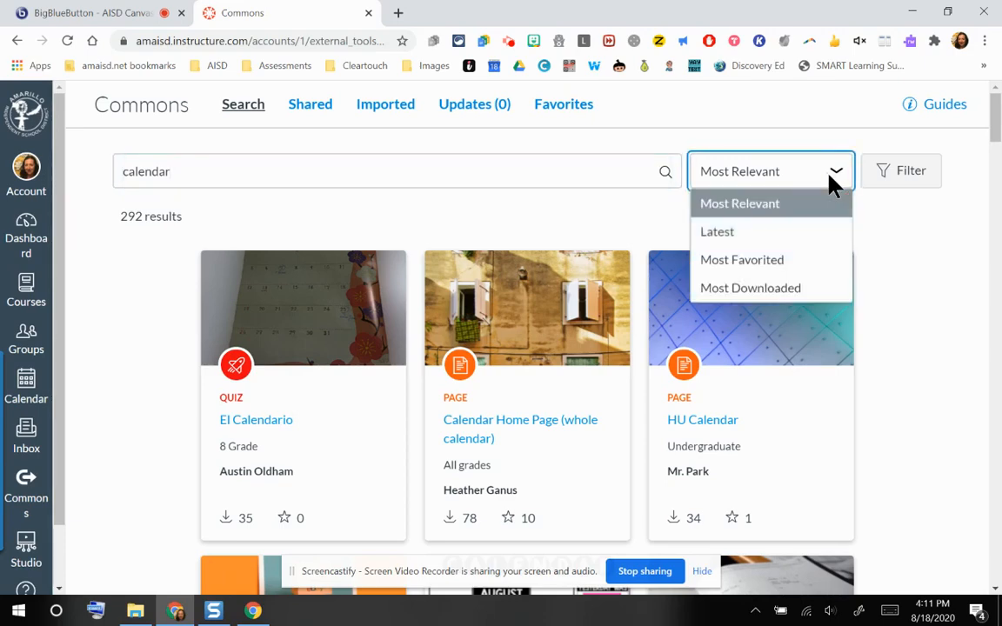
{"action": "left_click", "coordinate": [789, 239]}
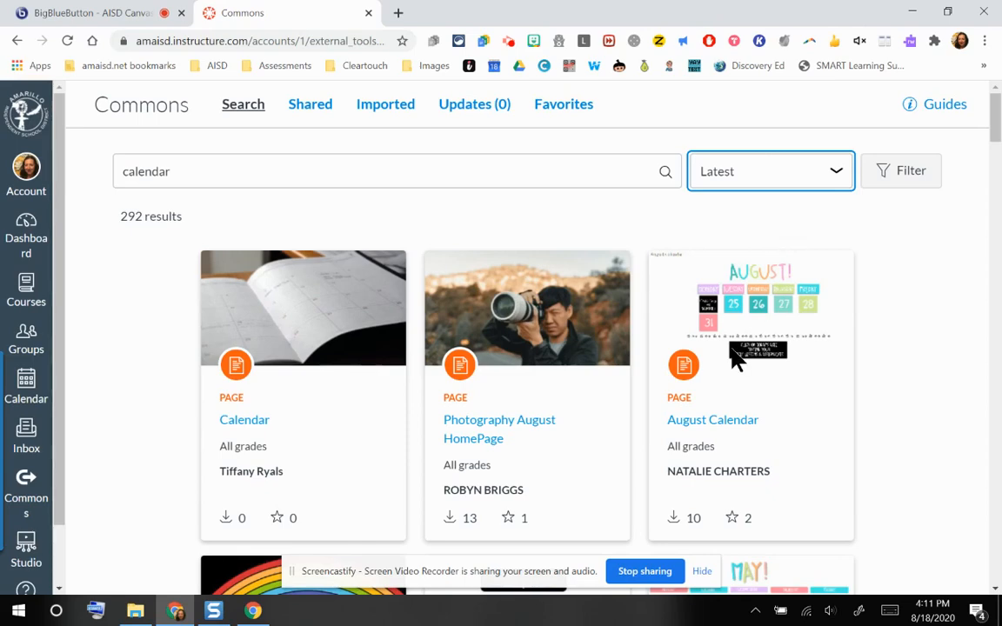
- Find the 20/21 Calendar Pages course for K-5 grades among the calendar results and open it
{"action": "scroll", "coordinate": [732, 348], "scroll_direction": "down", "scroll_amount": 5}
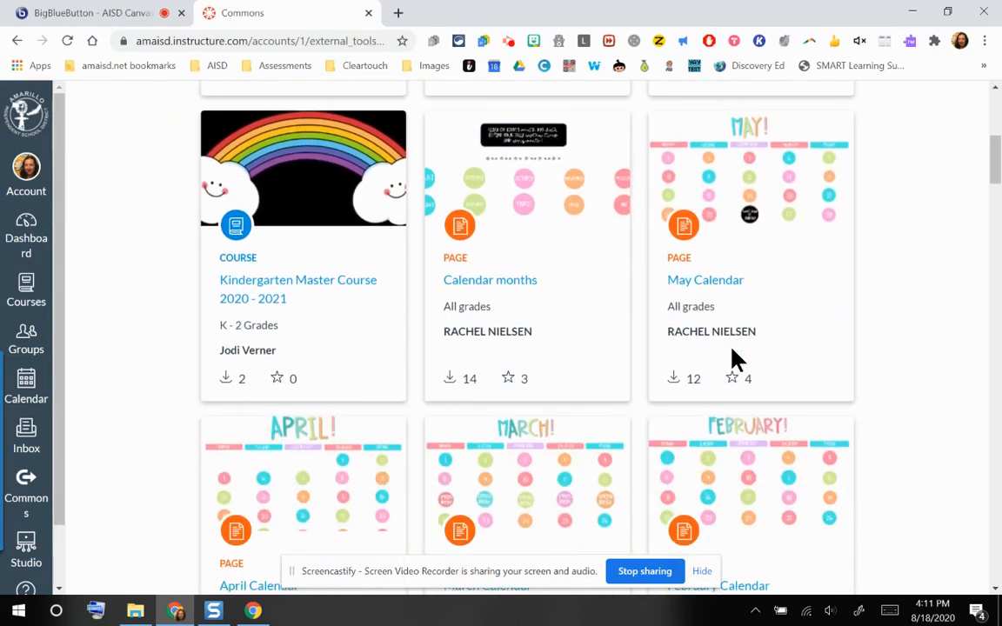
{"action": "scroll", "coordinate": [734, 359], "scroll_direction": "down", "scroll_amount": 3}
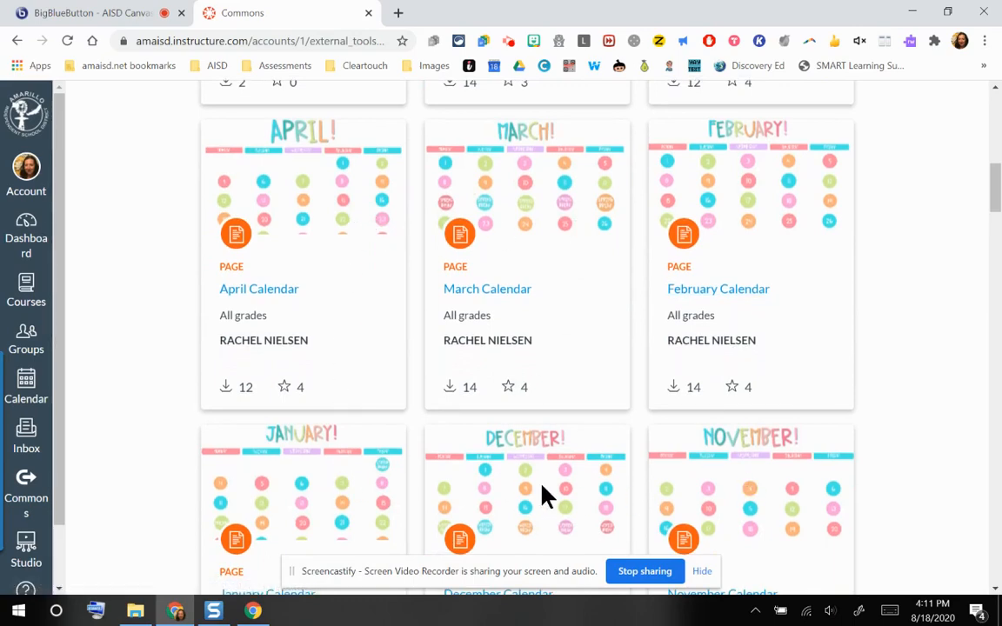
{"action": "scroll", "coordinate": [545, 495], "scroll_direction": "down", "scroll_amount": 2}
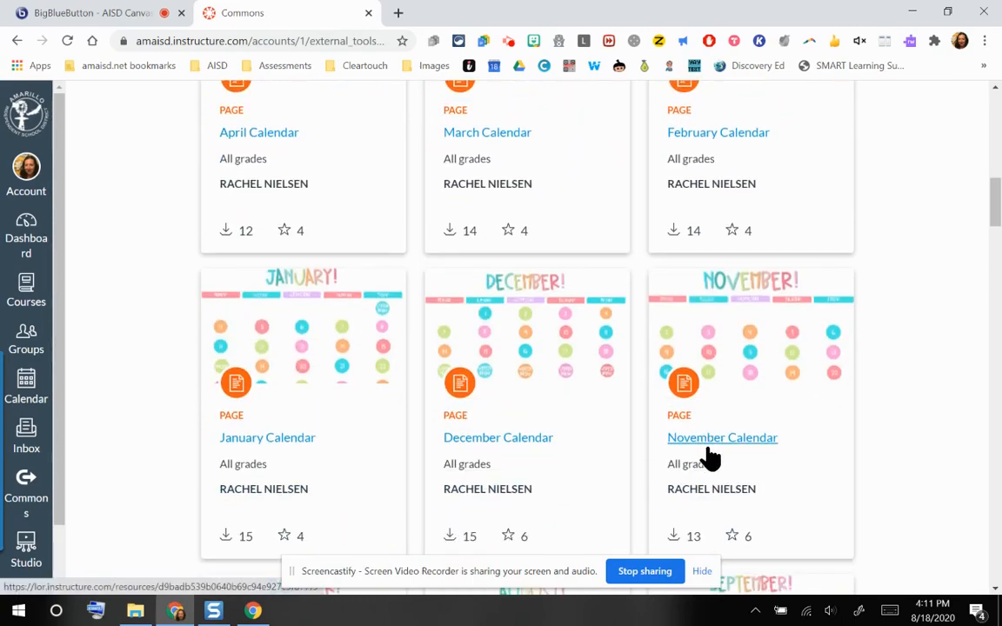
{"action": "scroll", "coordinate": [452, 389], "scroll_direction": "down", "scroll_amount": 9}
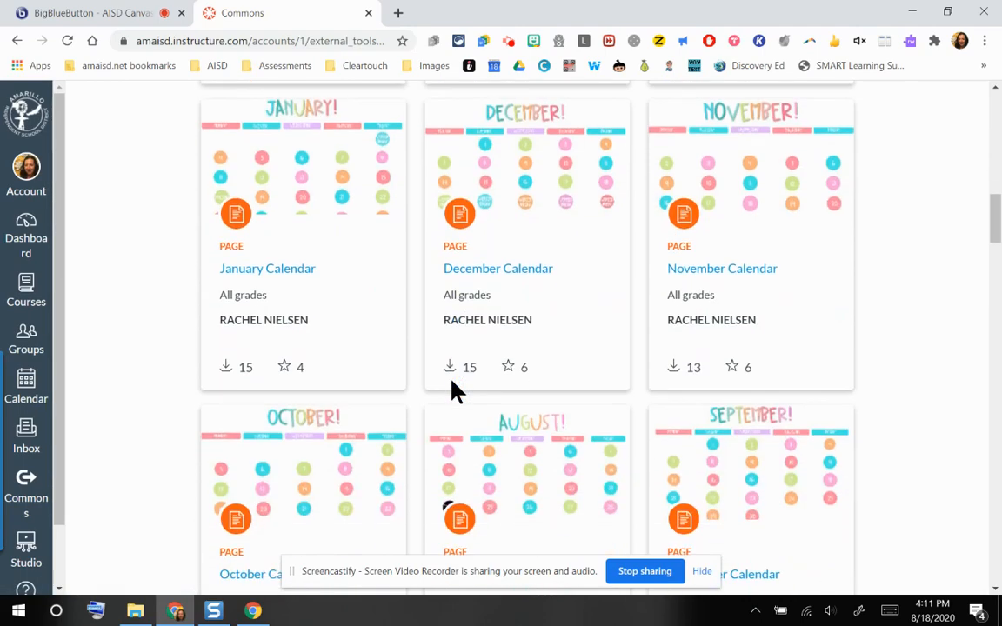
{"action": "scroll", "coordinate": [453, 391], "scroll_direction": "down", "scroll_amount": 3}
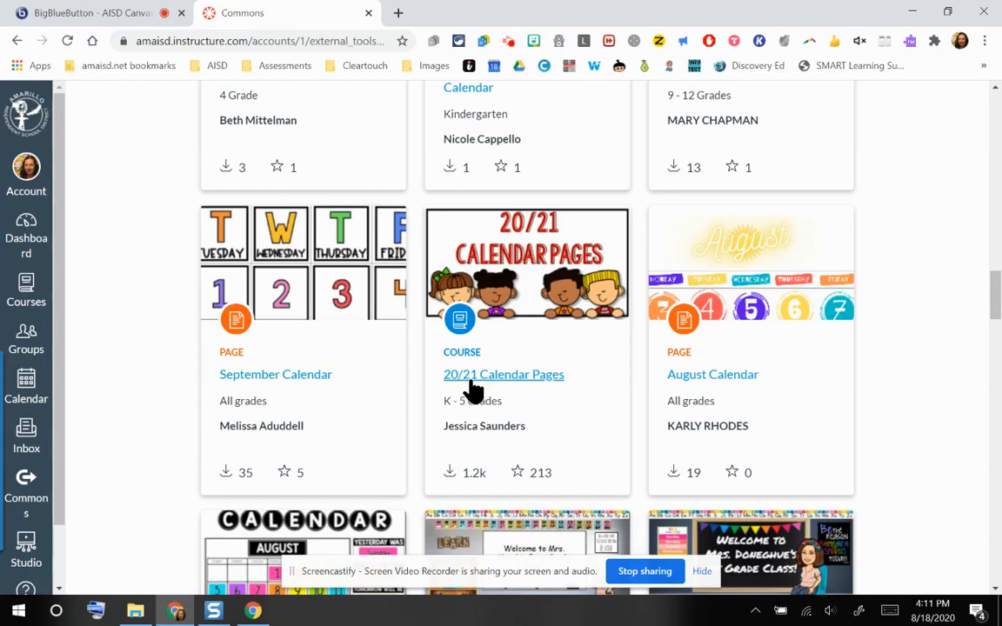
{"action": "left_click", "coordinate": [525, 383]}
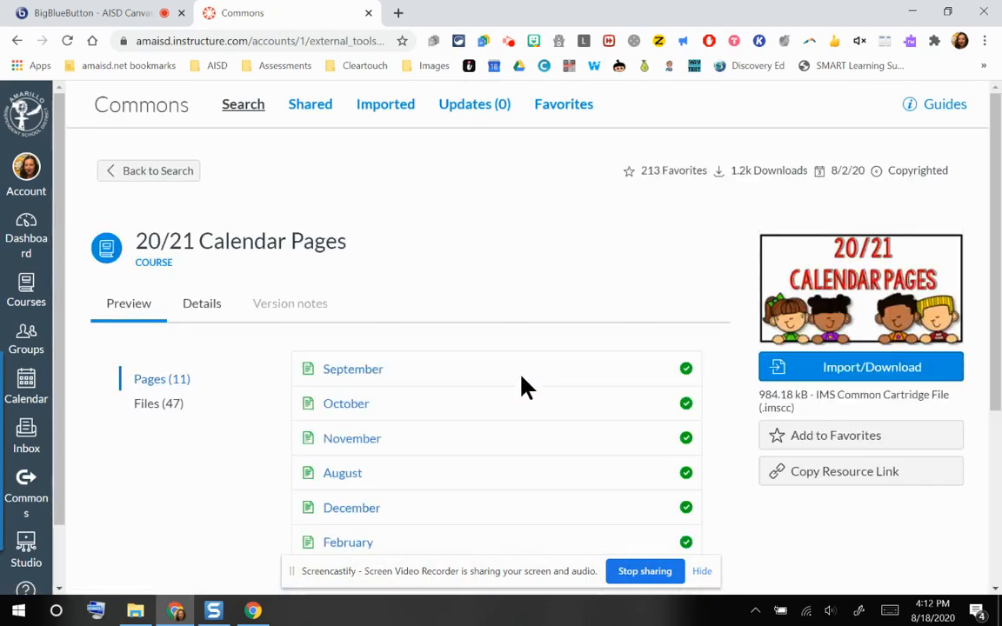
- Preview the September page of the 20/21 Calendar Pages course and examine its full calendar grid
{"action": "scroll", "coordinate": [522, 379], "scroll_direction": "down", "scroll_amount": 2}
{"action": "scroll", "coordinate": [522, 387], "scroll_direction": "down", "scroll_amount": 2}
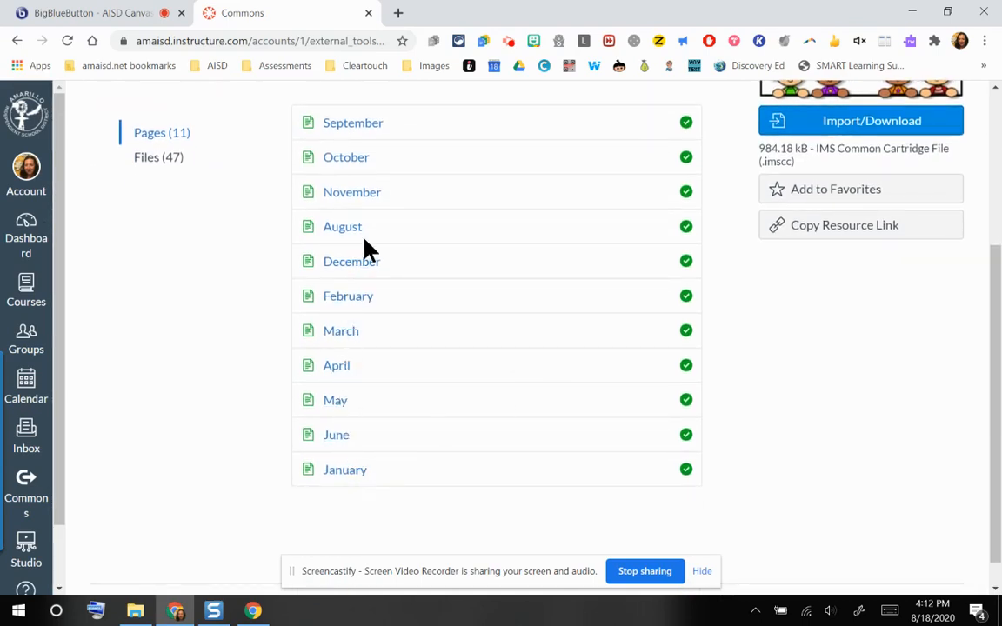
{"action": "left_click", "coordinate": [353, 123]}
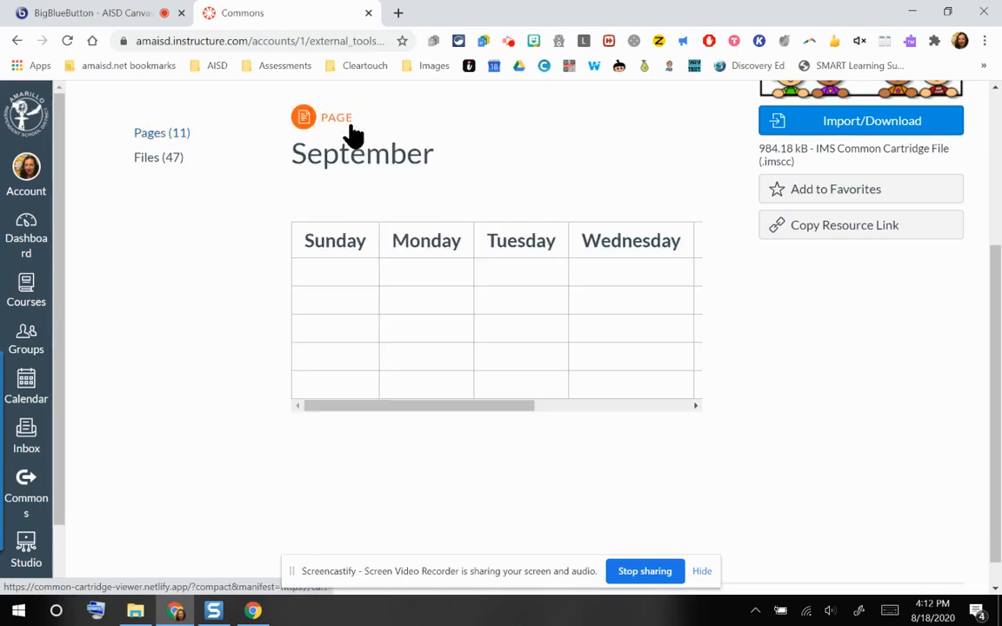
{"action": "scroll", "coordinate": [528, 392], "scroll_direction": "down", "scroll_amount": 3}
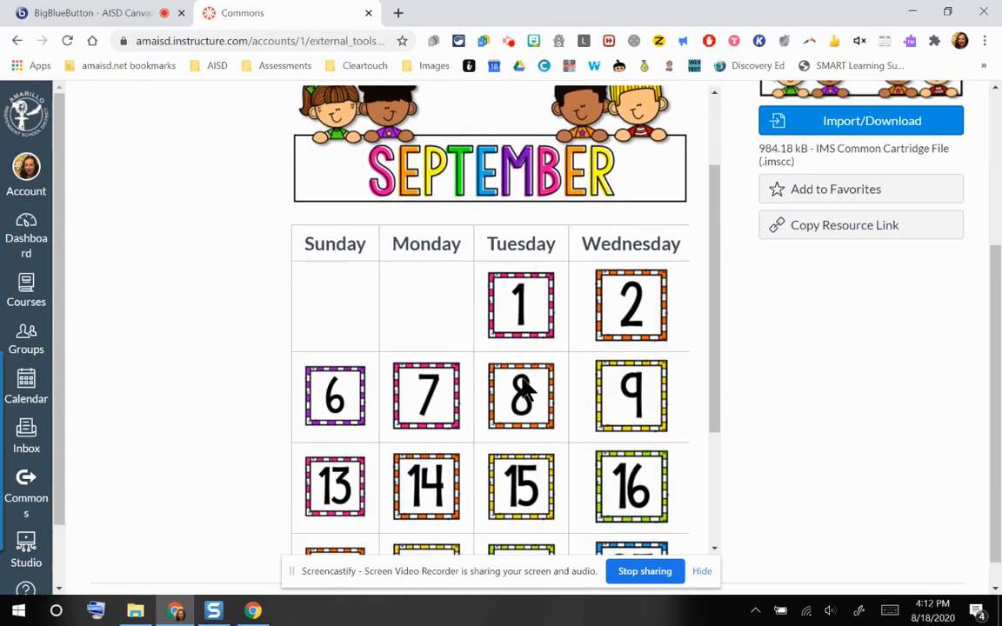
{"action": "scroll", "coordinate": [522, 387], "scroll_direction": "right", "scroll_amount": 3}
{"action": "scroll", "coordinate": [528, 392], "scroll_direction": "right", "scroll_amount": 4}
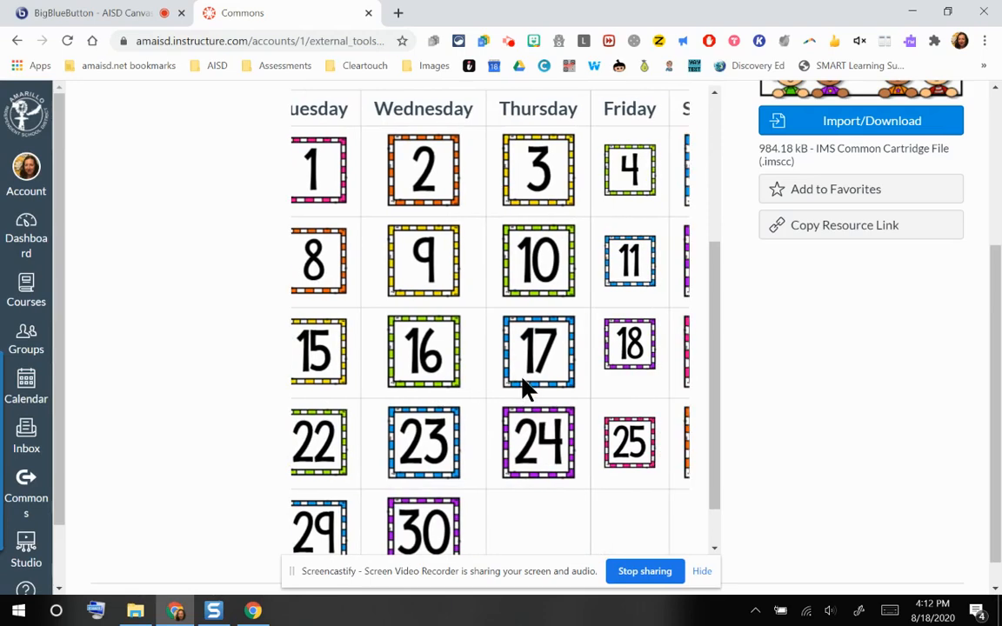
{"action": "scroll", "coordinate": [528, 389], "scroll_direction": "left", "scroll_amount": 4}
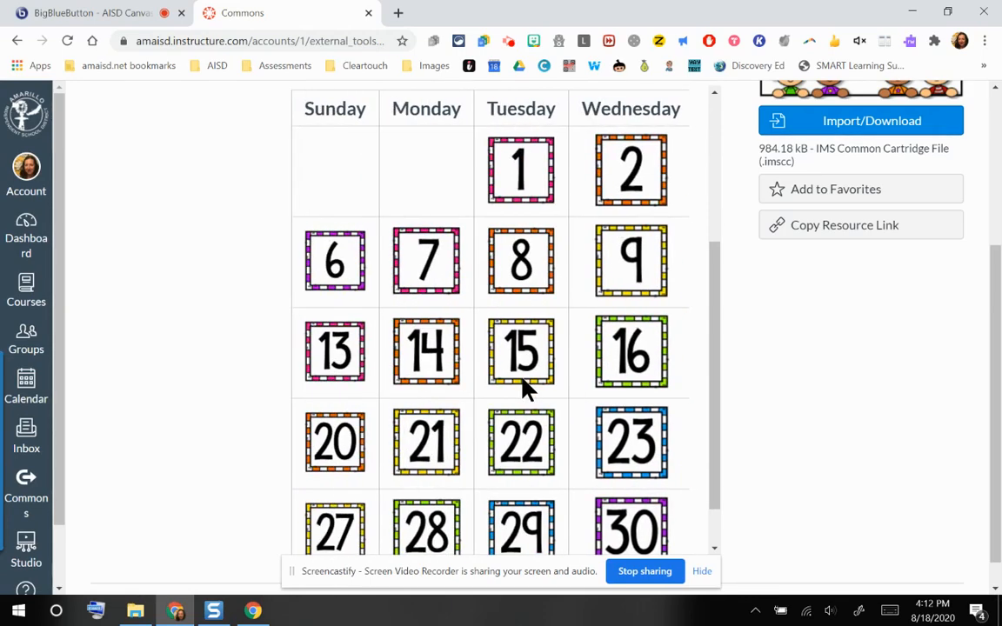
{"action": "scroll", "coordinate": [522, 389], "scroll_direction": "up", "scroll_amount": 3}
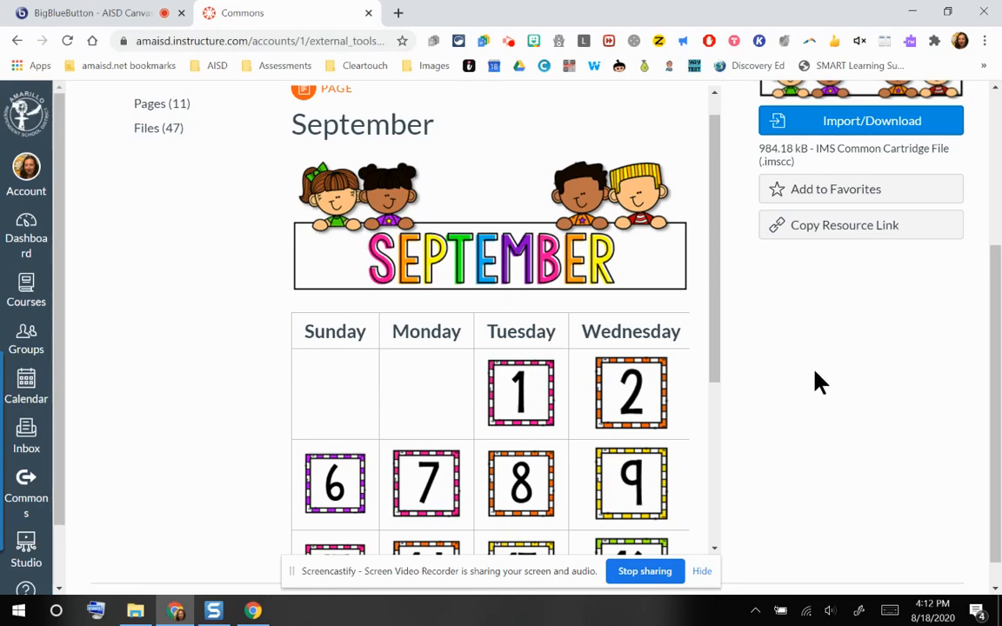
- Import the 20/21 Calendar Pages resource into the 2.0 sandbox course, hiding the screen-sharing notice along the way
{"action": "scroll", "coordinate": [819, 383], "scroll_direction": "up", "scroll_amount": 3}
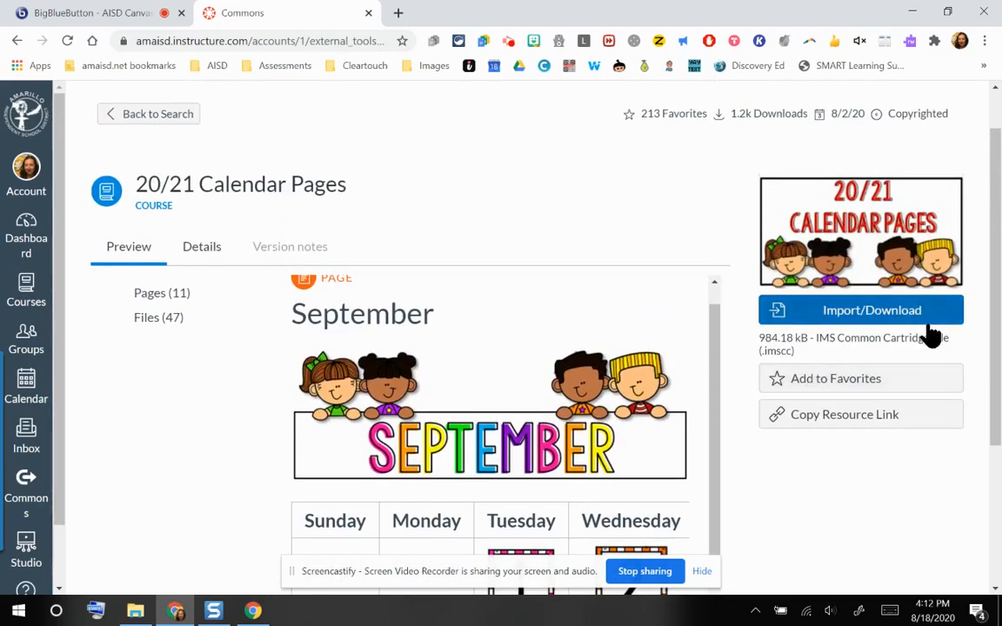
{"action": "left_click", "coordinate": [879, 327]}
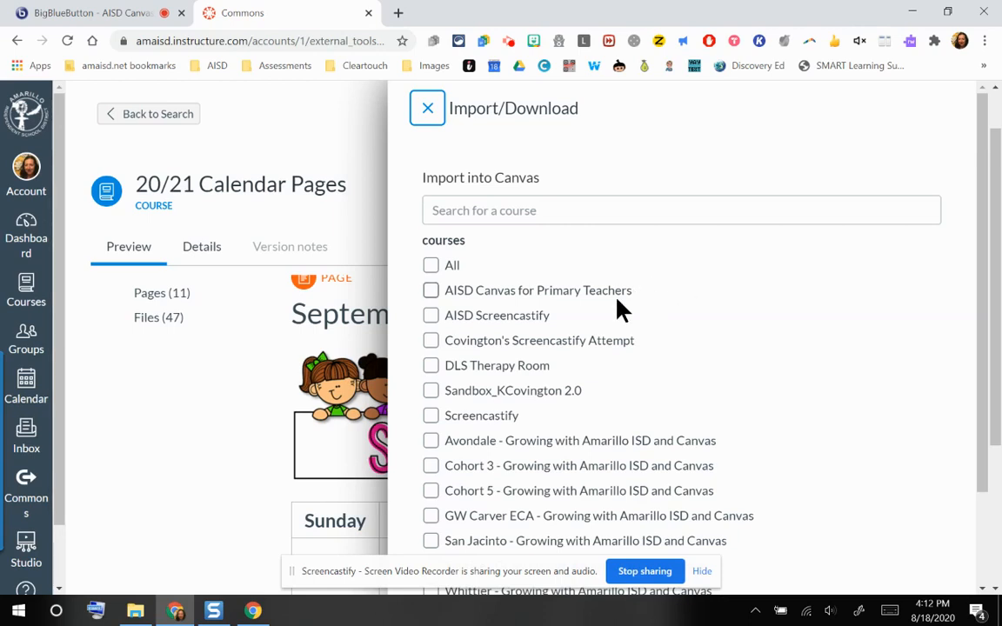
{"action": "left_click", "coordinate": [432, 391]}
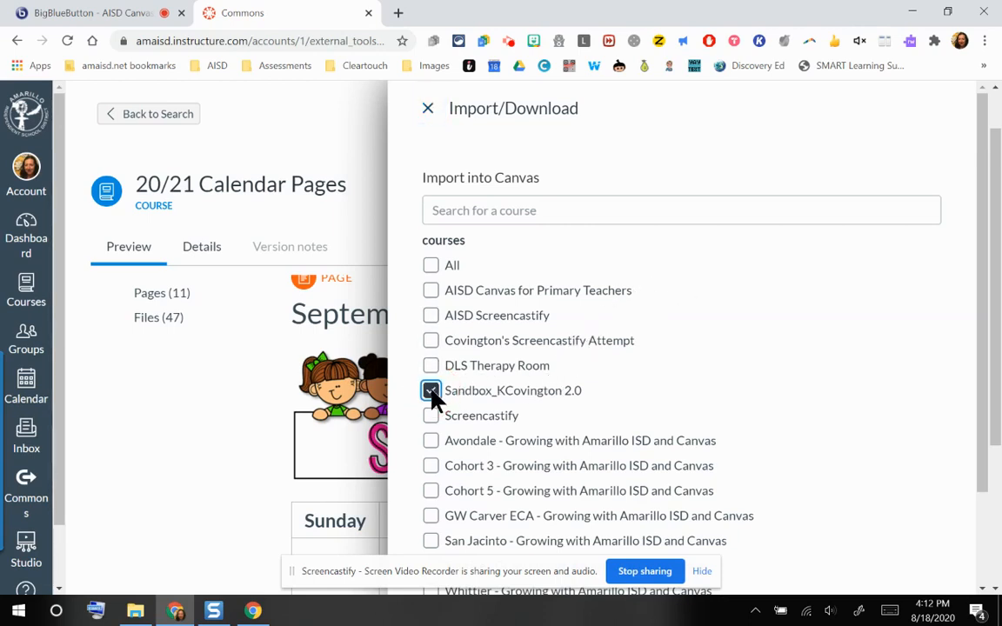
{"action": "left_click", "coordinate": [703, 573]}
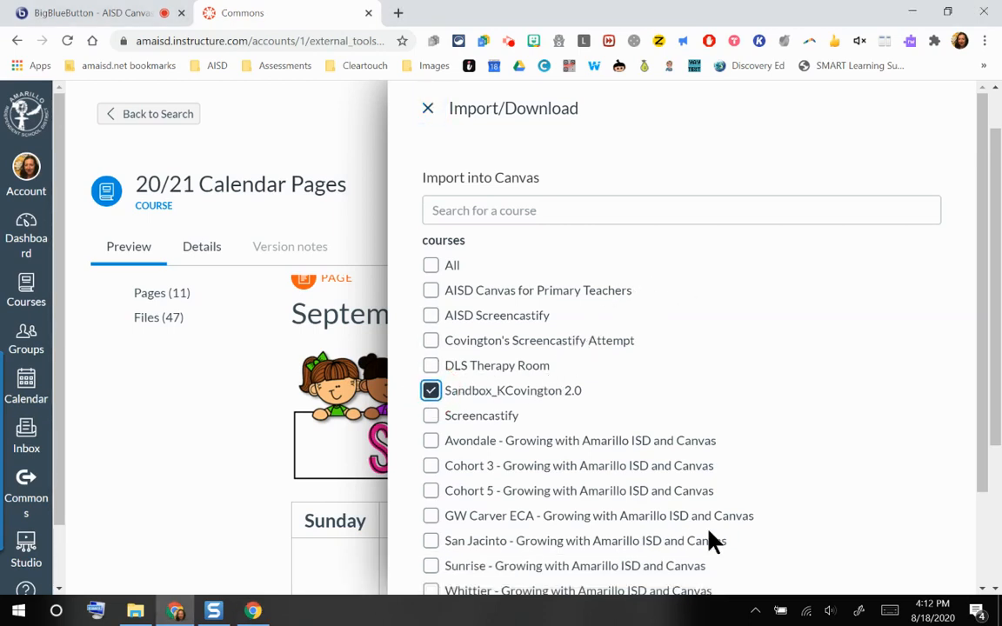
{"action": "scroll", "coordinate": [707, 541], "scroll_direction": "down", "scroll_amount": 2}
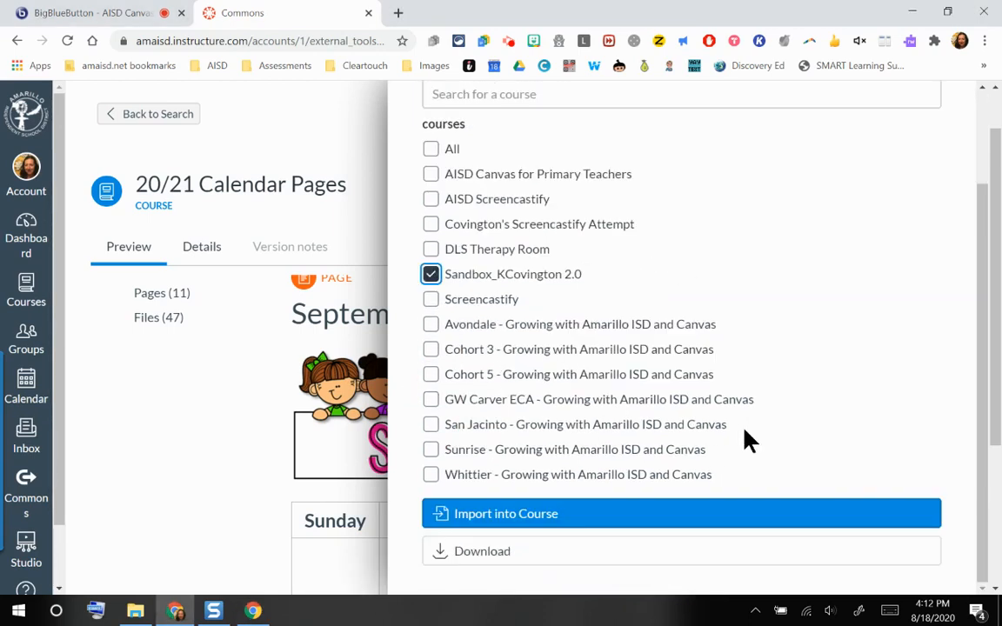
{"action": "left_click", "coordinate": [515, 525]}
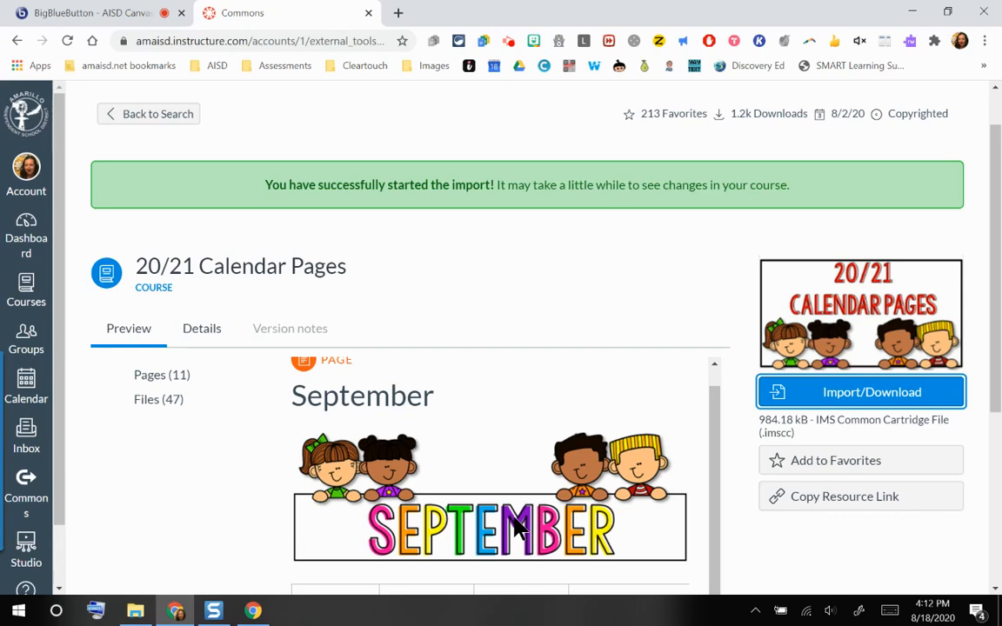
- Go to the 2.0 sandbox course and open its list of pages
{"action": "left_click", "coordinate": [26, 295]}
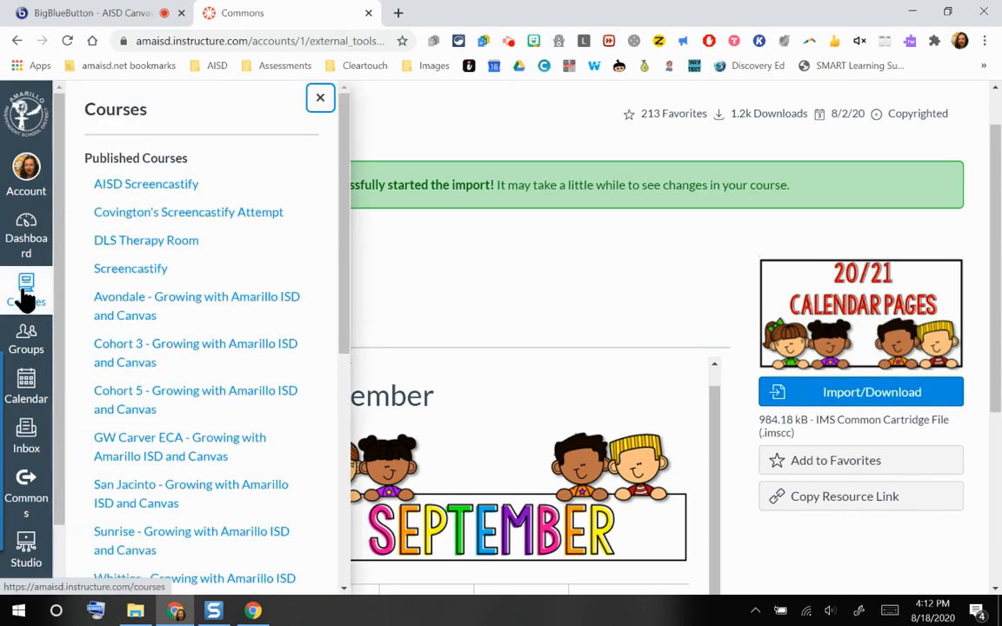
{"action": "scroll", "coordinate": [193, 340], "scroll_direction": "down", "scroll_amount": 5}
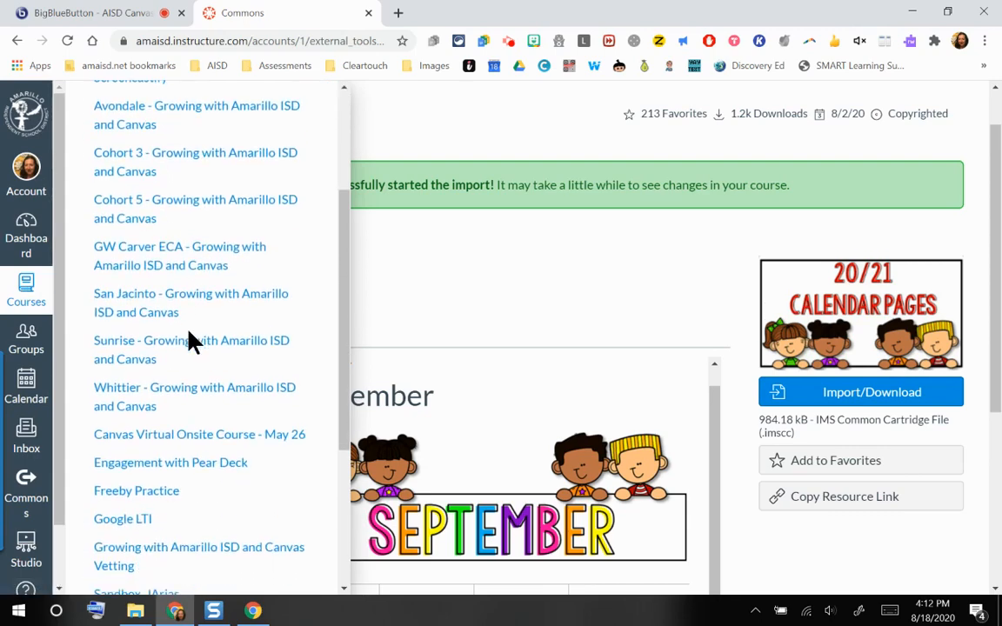
{"action": "left_click", "coordinate": [168, 442]}
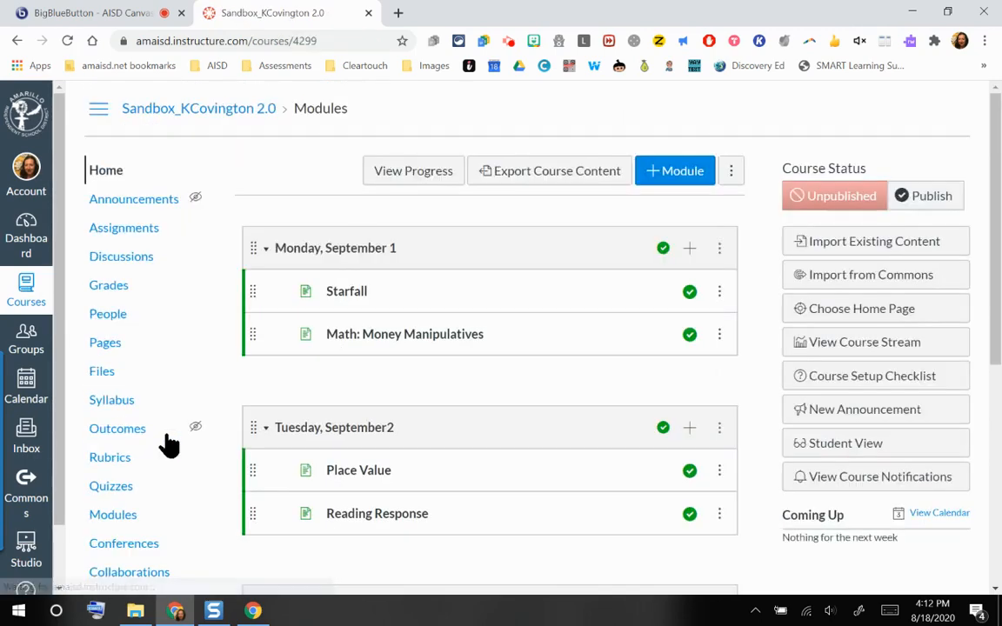
{"action": "left_click", "coordinate": [120, 347]}
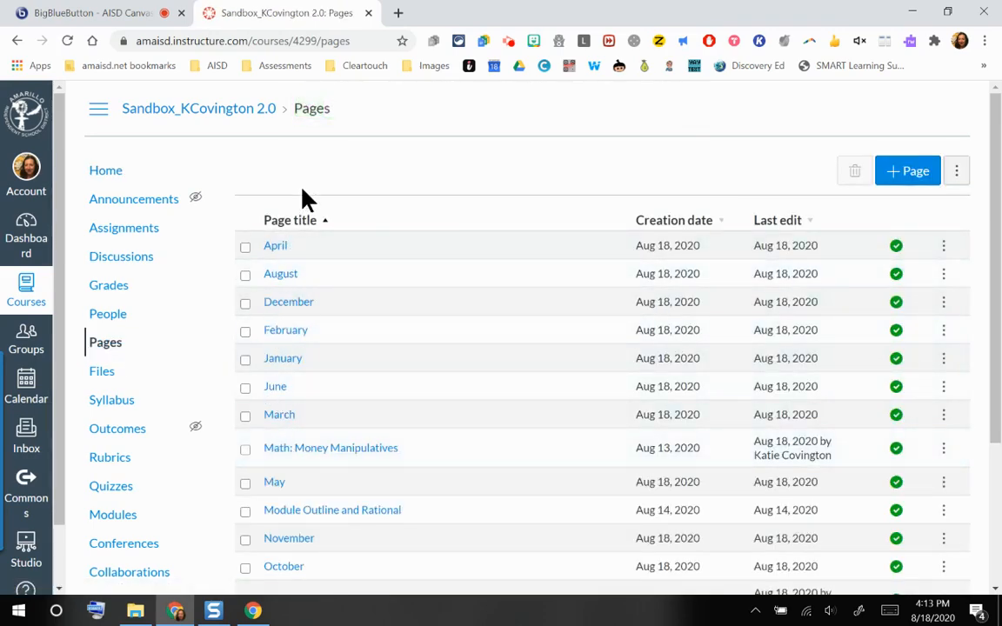
- Check the page list for the imported month pages, then open the September page and view its calendar
{"action": "scroll", "coordinate": [293, 408], "scroll_direction": "down", "scroll_amount": 3}
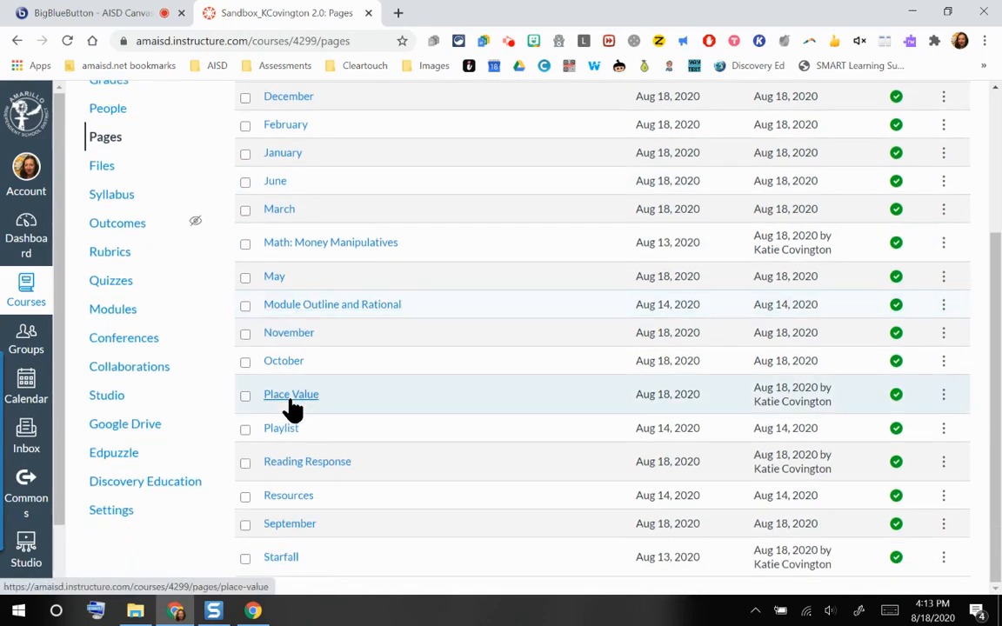
{"action": "scroll", "coordinate": [293, 408], "scroll_direction": "up", "scroll_amount": 3}
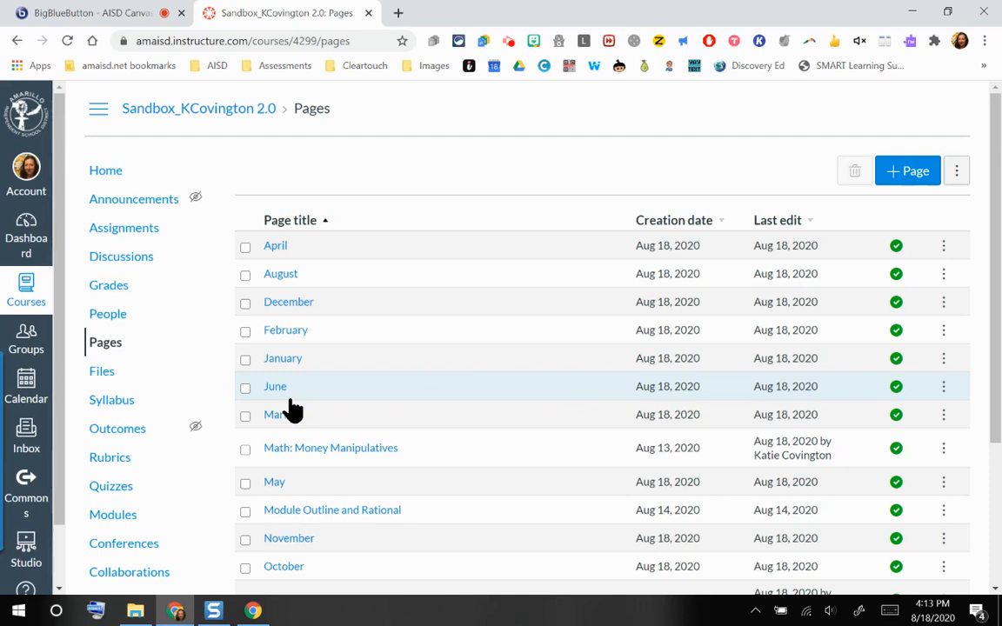
{"action": "scroll", "coordinate": [292, 410], "scroll_direction": "down", "scroll_amount": 4}
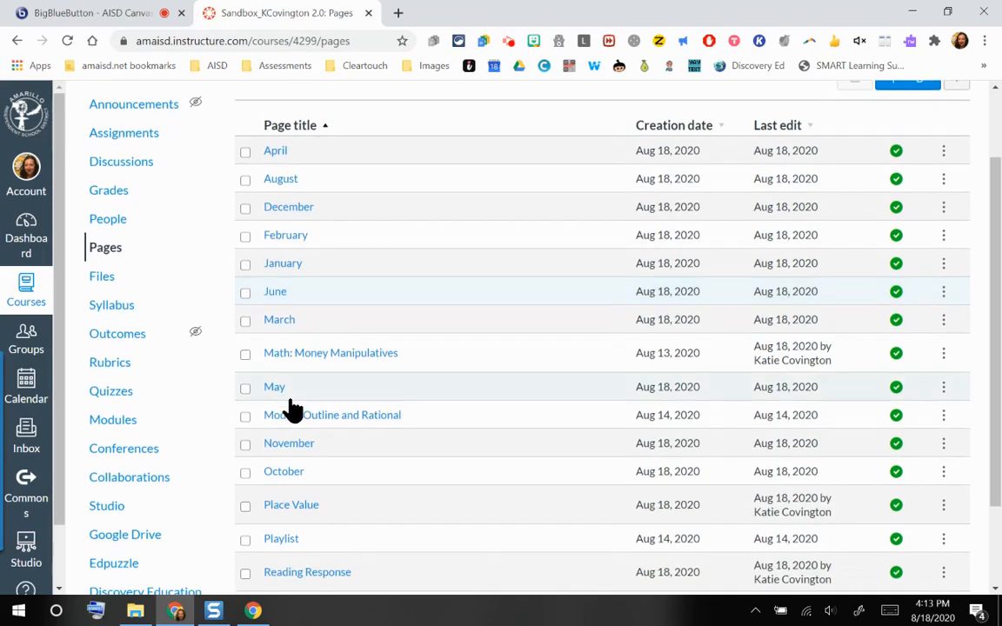
{"action": "scroll", "coordinate": [291, 410], "scroll_direction": "down", "scroll_amount": 1}
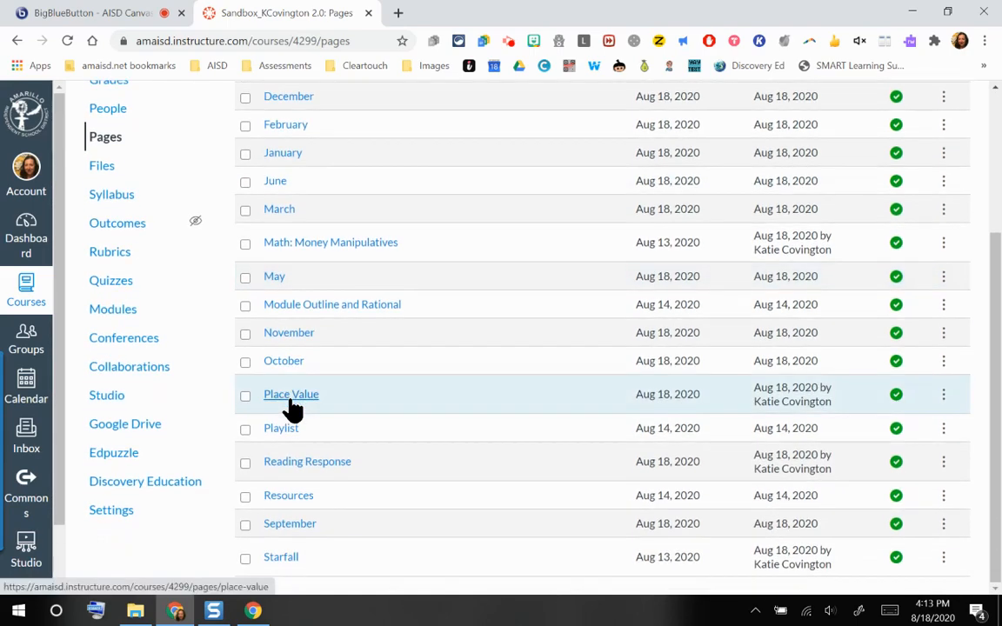
{"action": "left_click", "coordinate": [304, 527]}
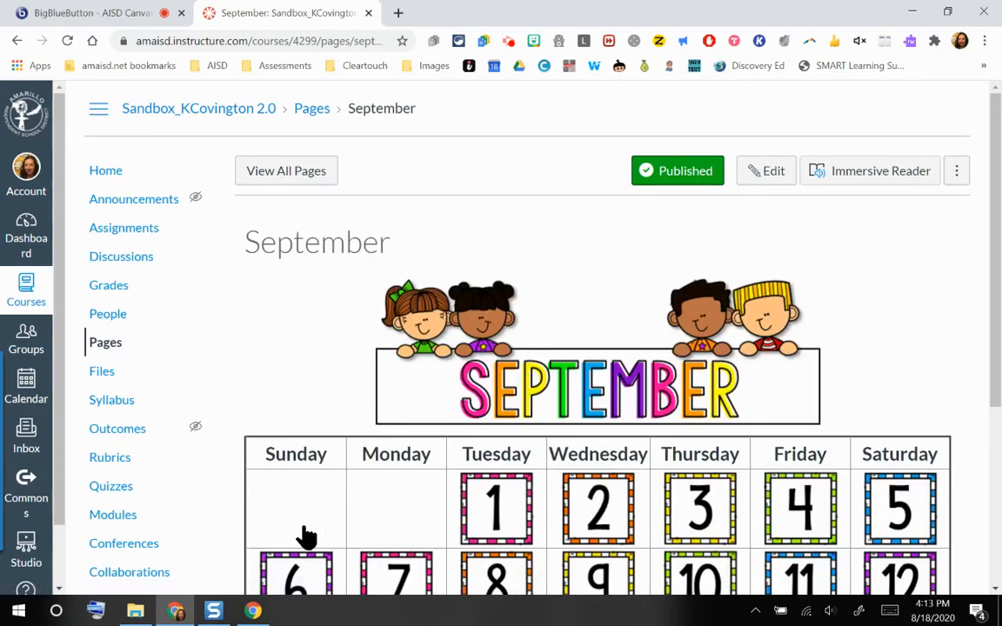
{"action": "scroll", "coordinate": [573, 447], "scroll_direction": "down", "scroll_amount": 3}
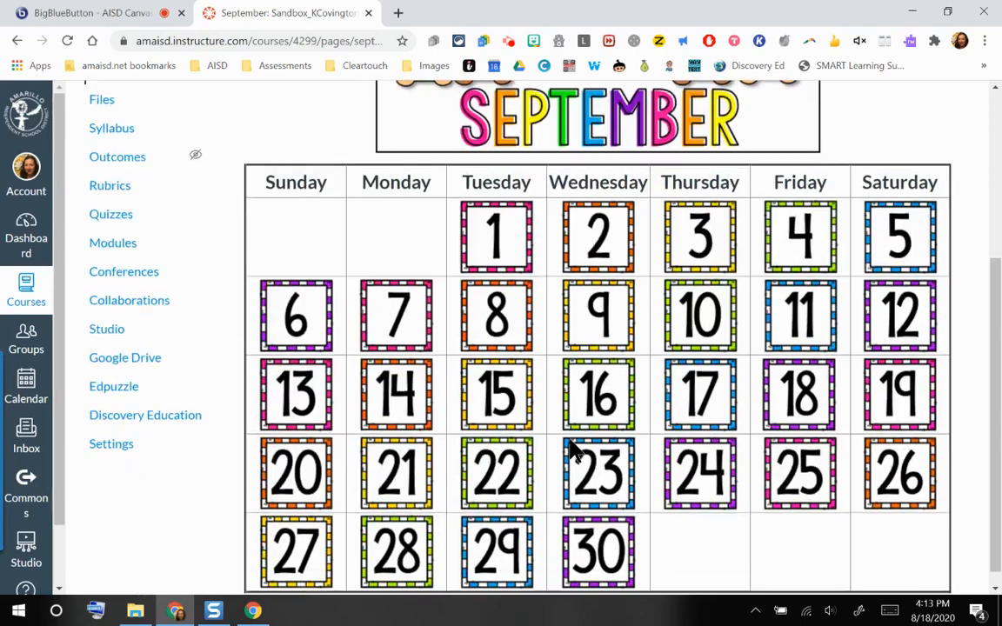
{"action": "scroll", "coordinate": [572, 447], "scroll_direction": "up", "scroll_amount": 1}
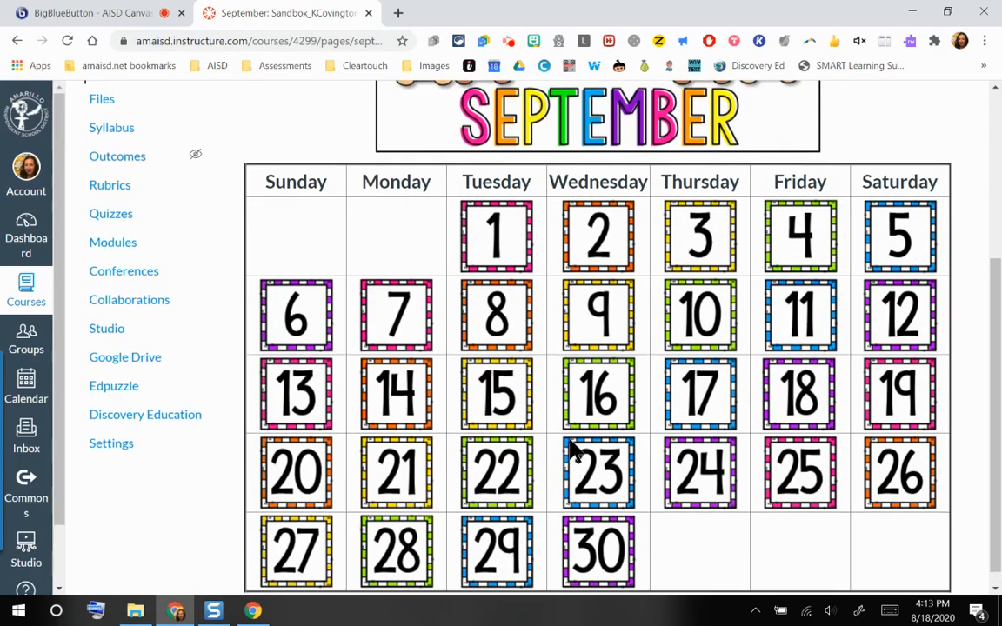
- Open the September page for editing and select several date images in the calendar's first week to check that each is separate
{"action": "scroll", "coordinate": [572, 447], "scroll_direction": "up", "scroll_amount": 2}
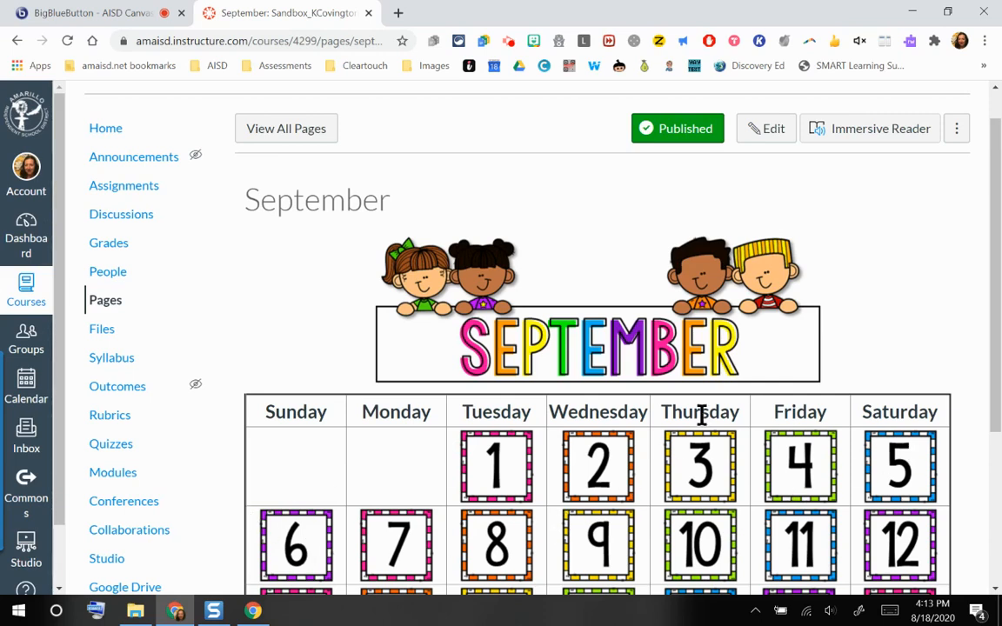
{"action": "left_click", "coordinate": [768, 133]}
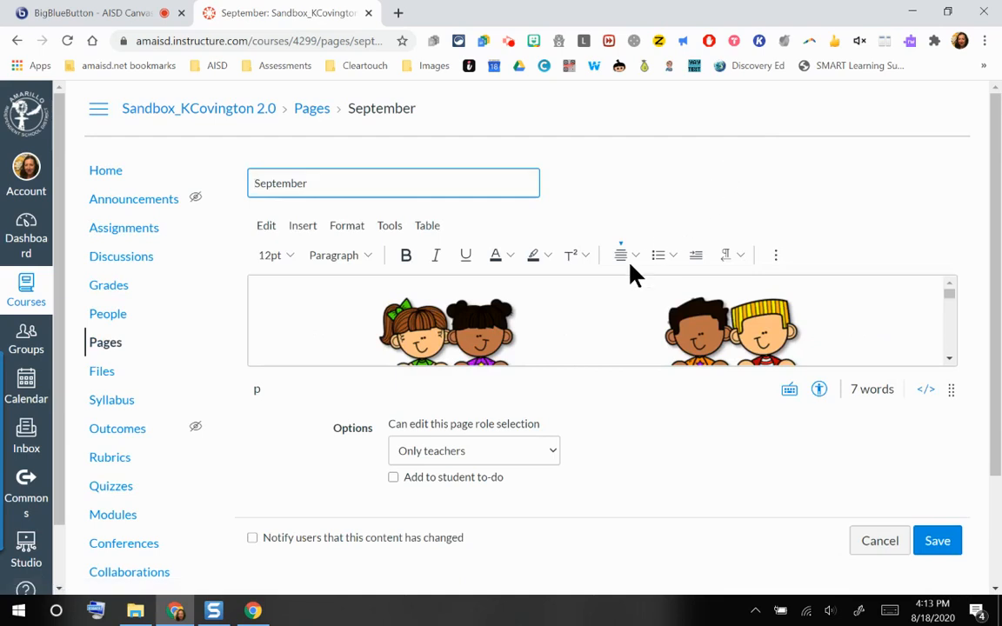
{"action": "scroll", "coordinate": [566, 322], "scroll_direction": "down", "scroll_amount": 3}
{"action": "scroll", "coordinate": [566, 322], "scroll_direction": "down", "scroll_amount": 1}
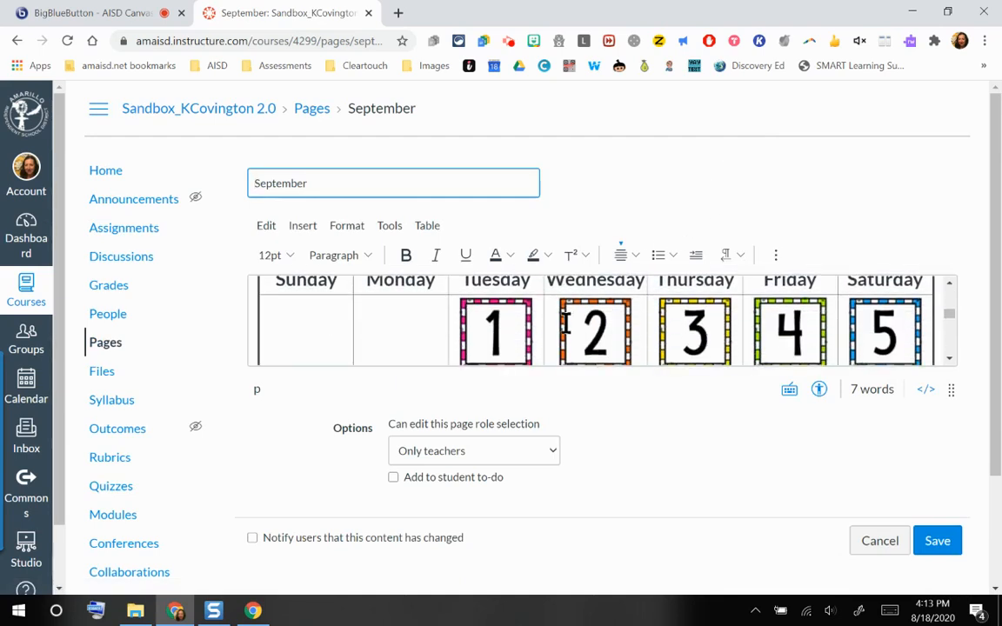
{"action": "scroll", "coordinate": [566, 322], "scroll_direction": "down", "scroll_amount": 1}
{"action": "left_click", "coordinate": [492, 324]}
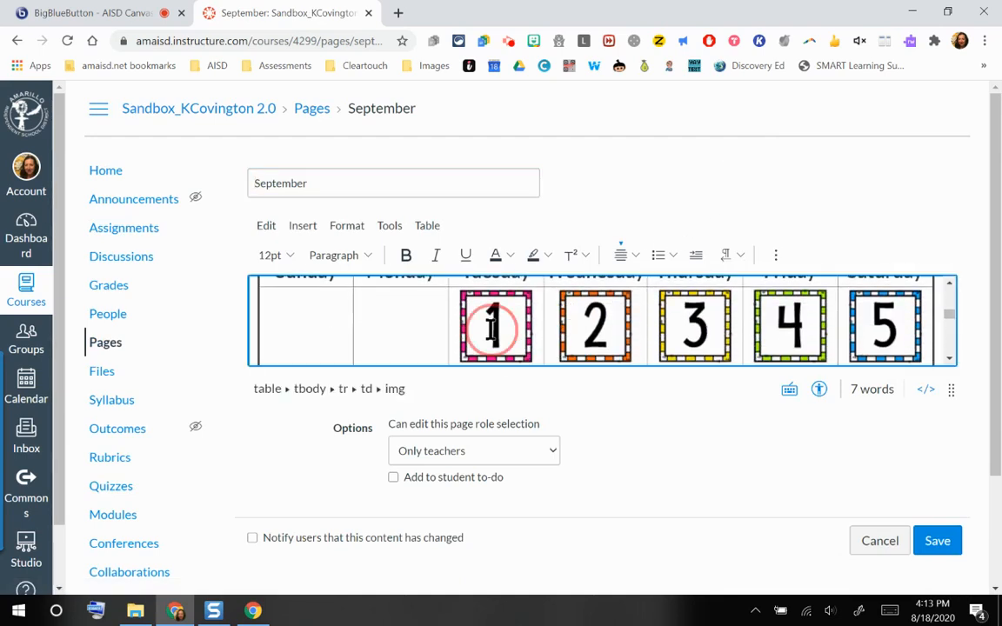
{"action": "left_click", "coordinate": [592, 330]}
{"action": "left_click", "coordinate": [687, 336]}
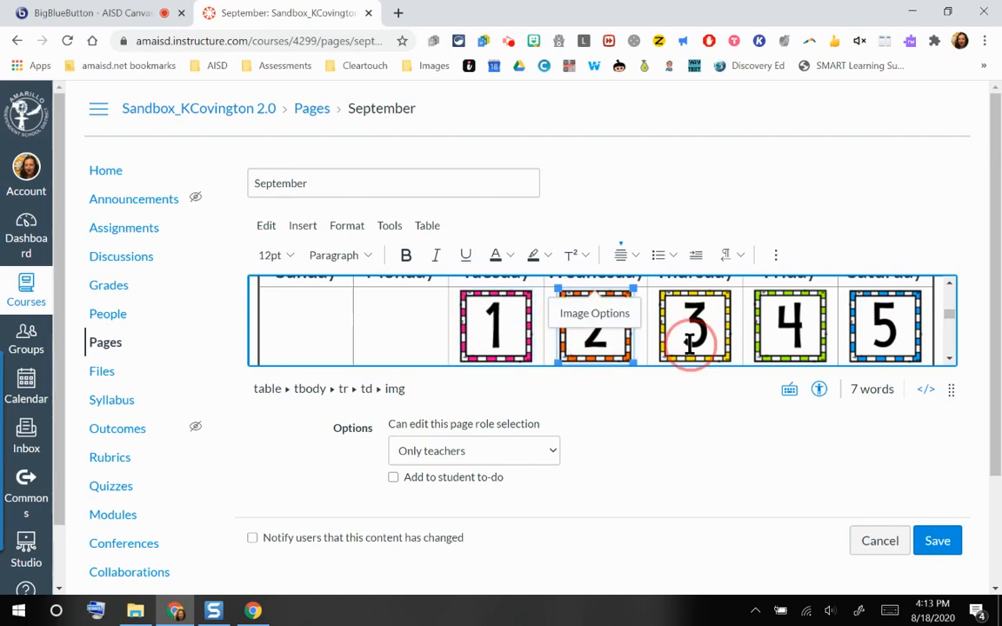
{"action": "left_click", "coordinate": [783, 331]}
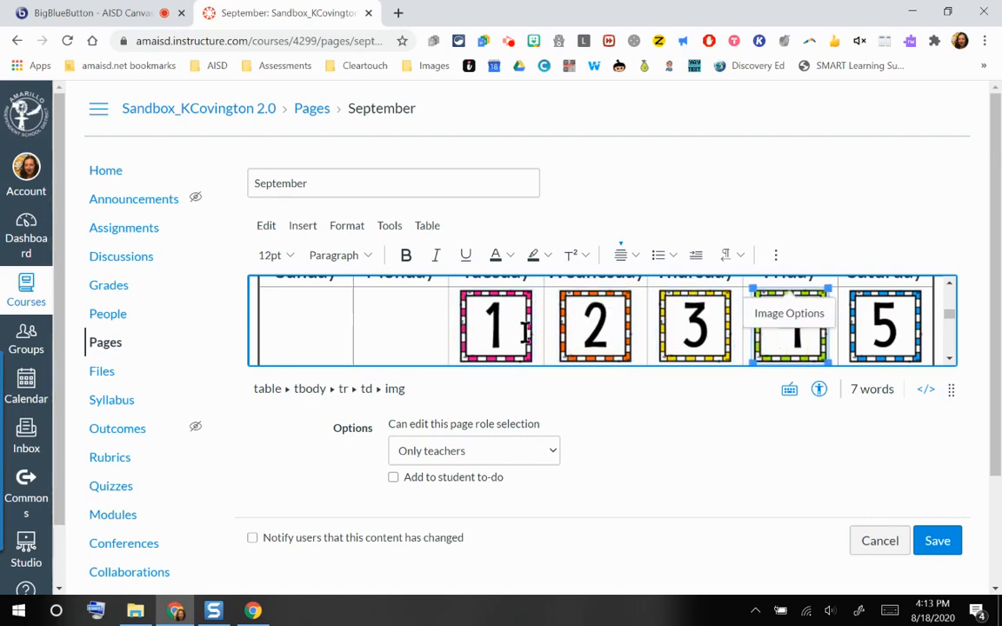
- Link the date 1 image in the calendar to the course module Monday, September 1
{"action": "left_click", "coordinate": [497, 337]}
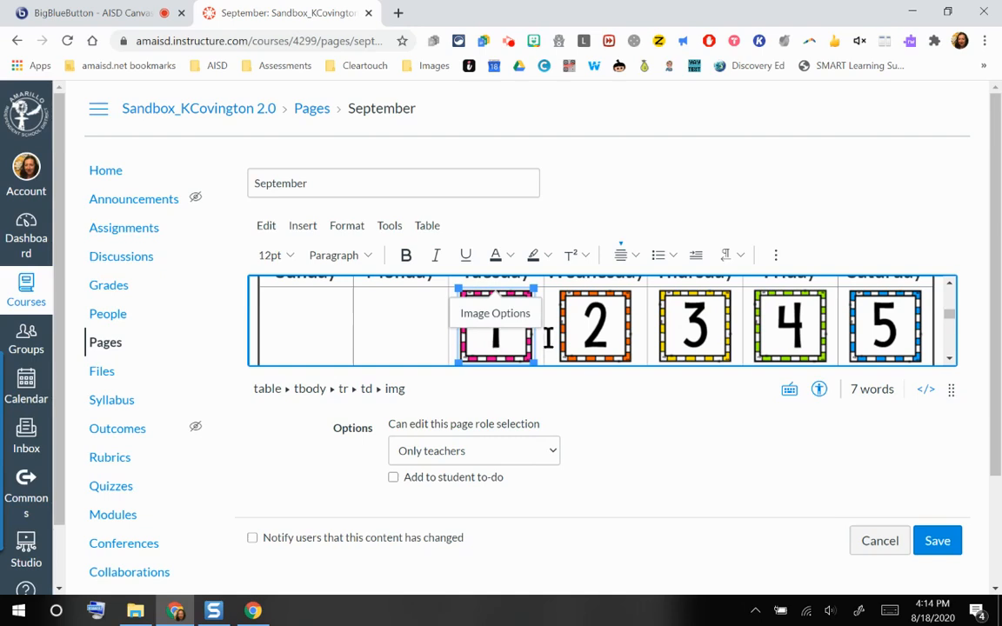
{"action": "left_click", "coordinate": [776, 261]}
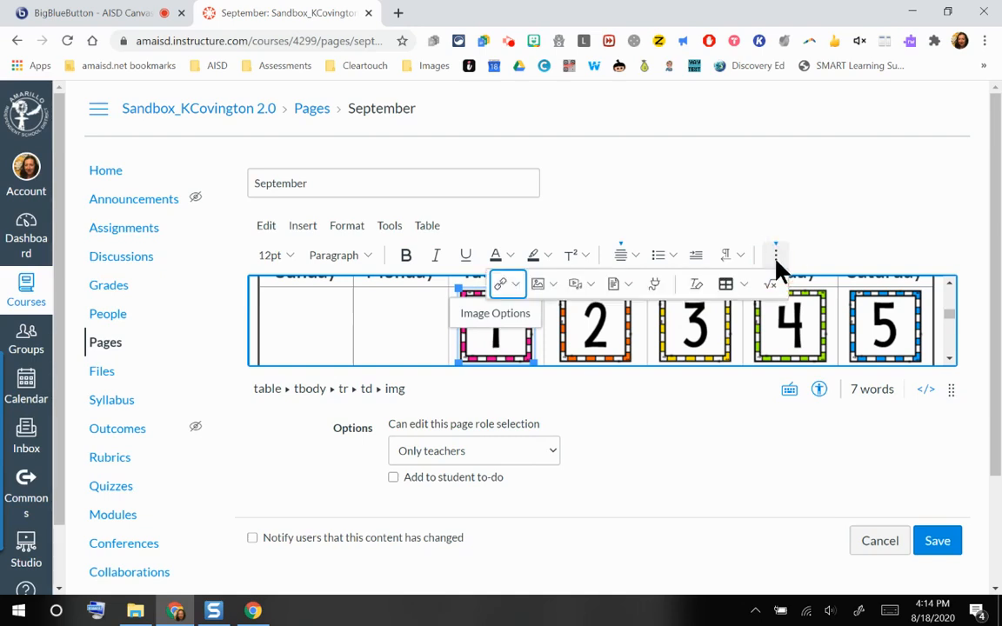
{"action": "left_click", "coordinate": [513, 290]}
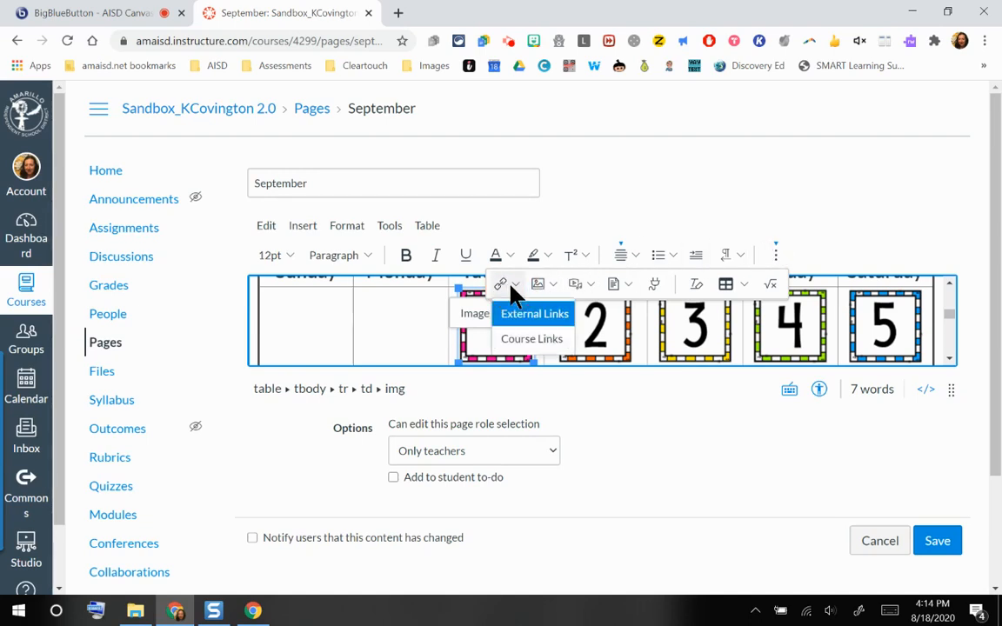
{"action": "left_click", "coordinate": [527, 341]}
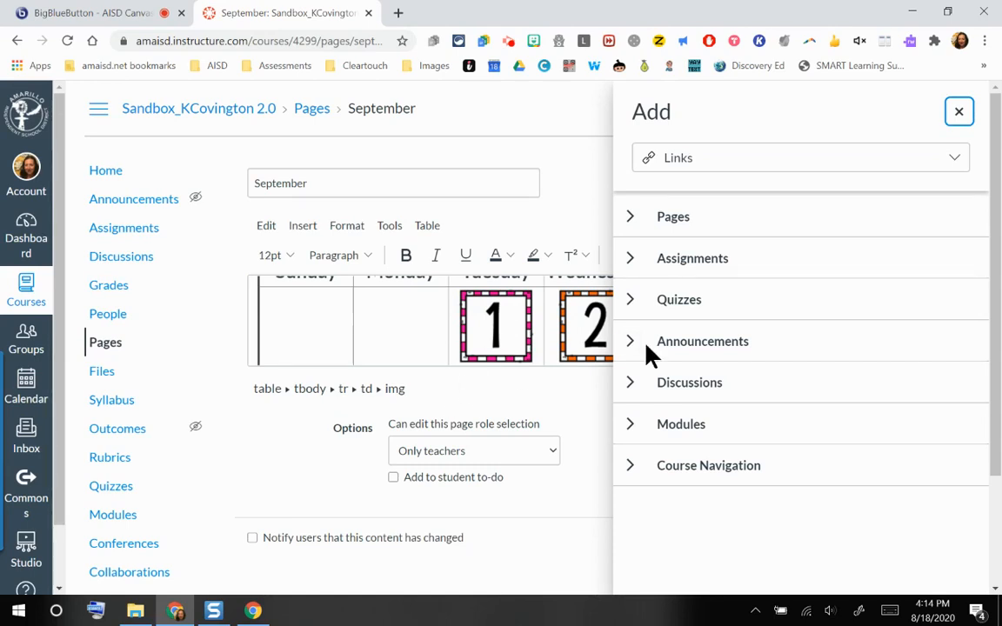
{"action": "left_click", "coordinate": [632, 425]}
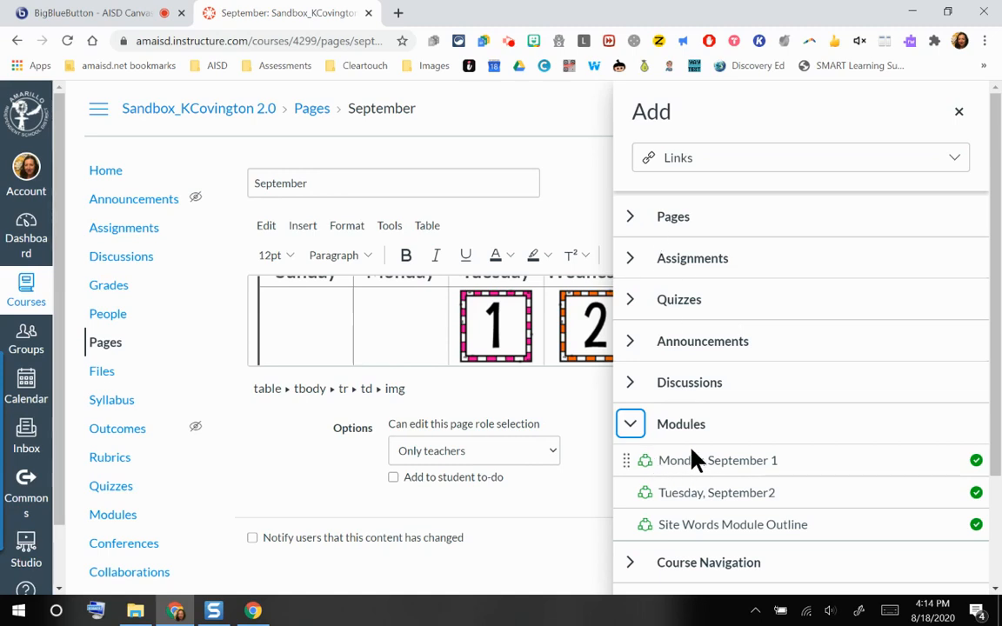
{"action": "left_click", "coordinate": [707, 470]}
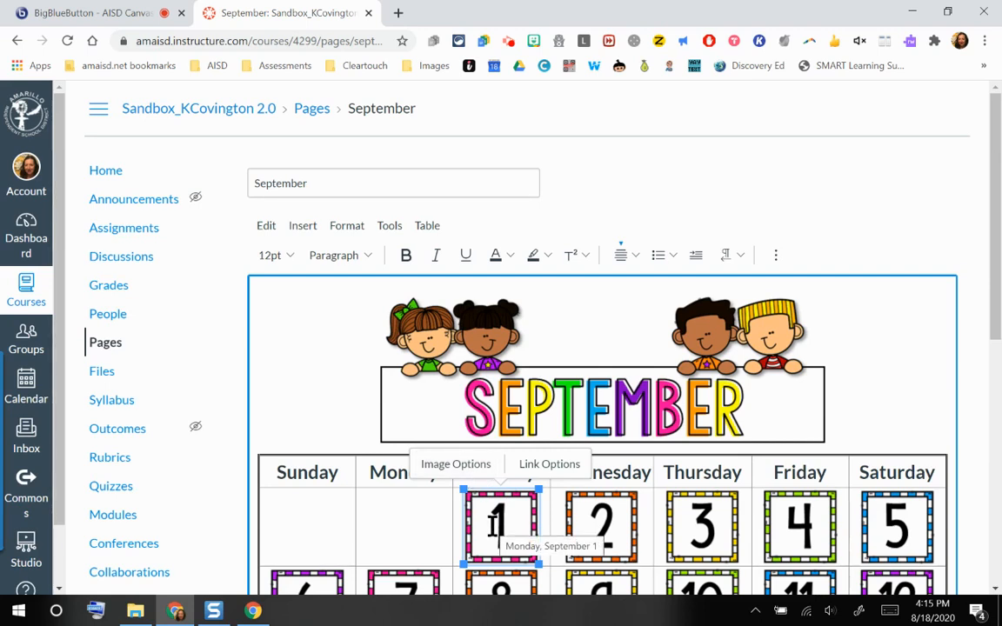
- Replace the alt text of the date 1 image with September 1st and apply the change
{"action": "left_click", "coordinate": [462, 474]}
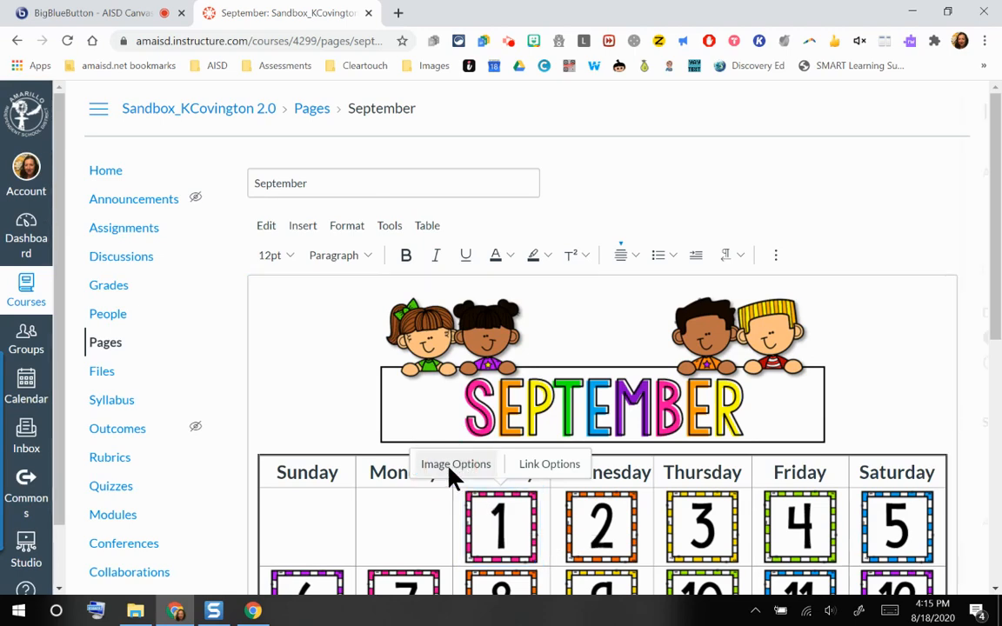
{"action": "left_click", "coordinate": [843, 220]}
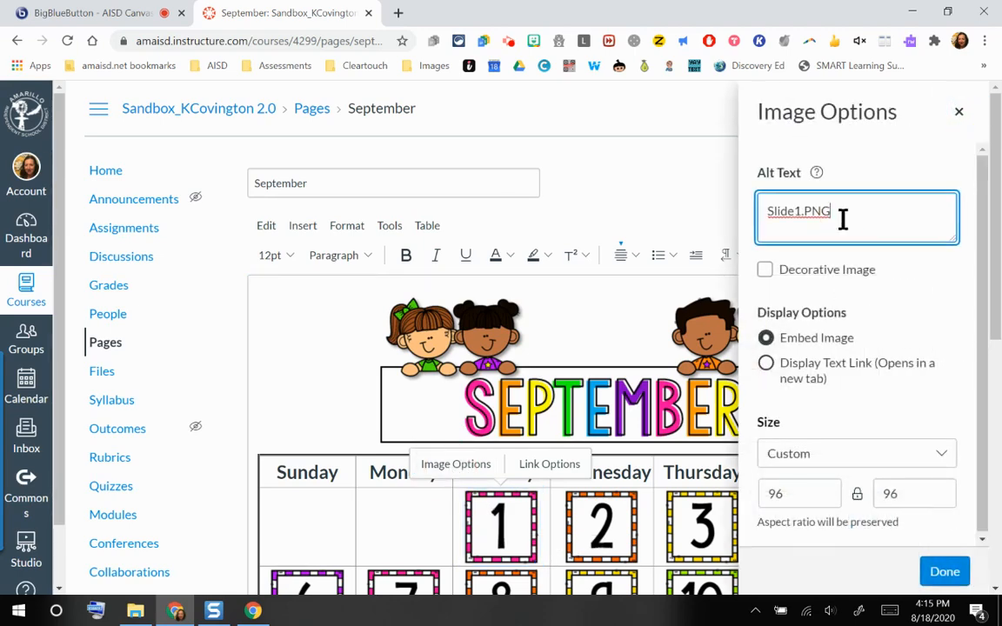
{"action": "key", "text": "BackSpace"}
{"action": "key", "text": "BackSpace"}
{"action": "key", "text": "BackSpace"}
{"action": "key", "text": "BackSpace"}
{"action": "key", "text": "BackSpace"}
{"action": "key", "text": "BackSpace"}
{"action": "key", "text": "BackSpace"}
{"action": "key", "text": "BackSpace"}
{"action": "key", "text": "BackSpace"}
{"action": "type", "text": "eptember 1st"}
{"action": "left_click", "coordinate": [947, 573]}
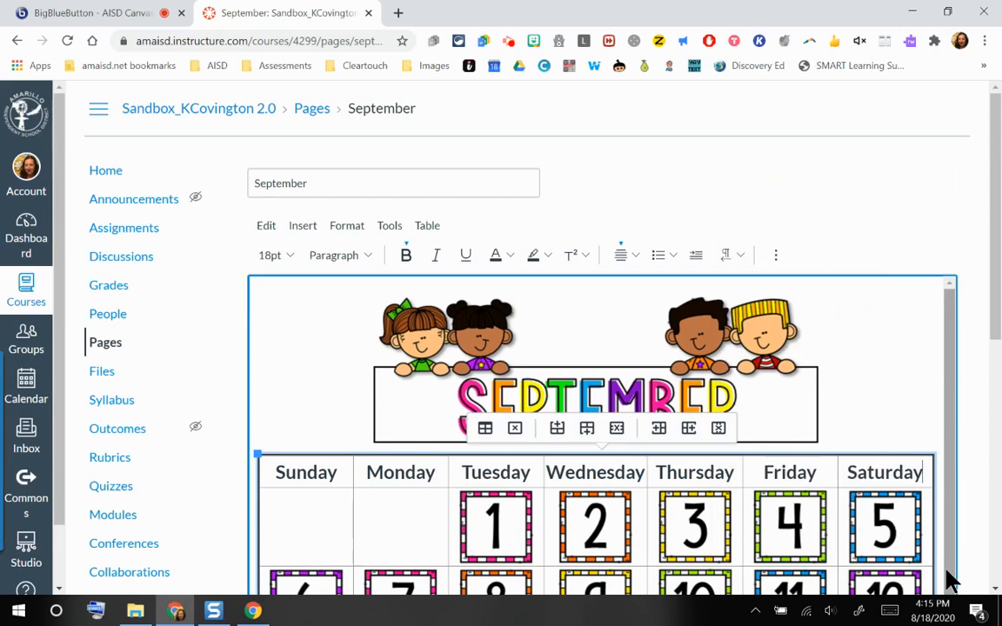
- Save the September page and follow the date 1 link to test that it reaches its module
{"action": "left_click", "coordinate": [296, 477]}
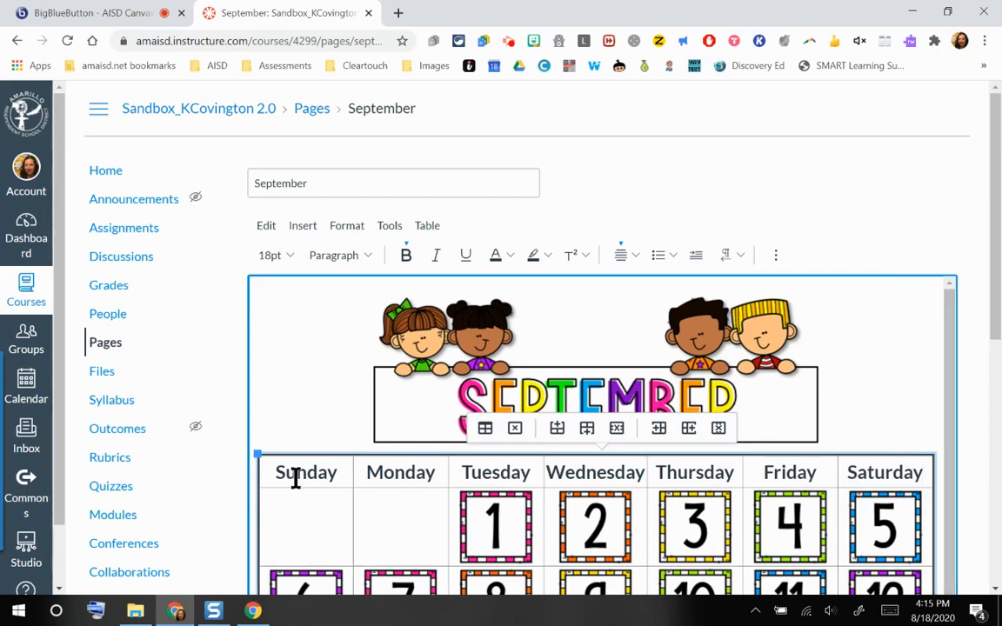
{"action": "scroll", "coordinate": [709, 365], "scroll_direction": "down", "scroll_amount": 1}
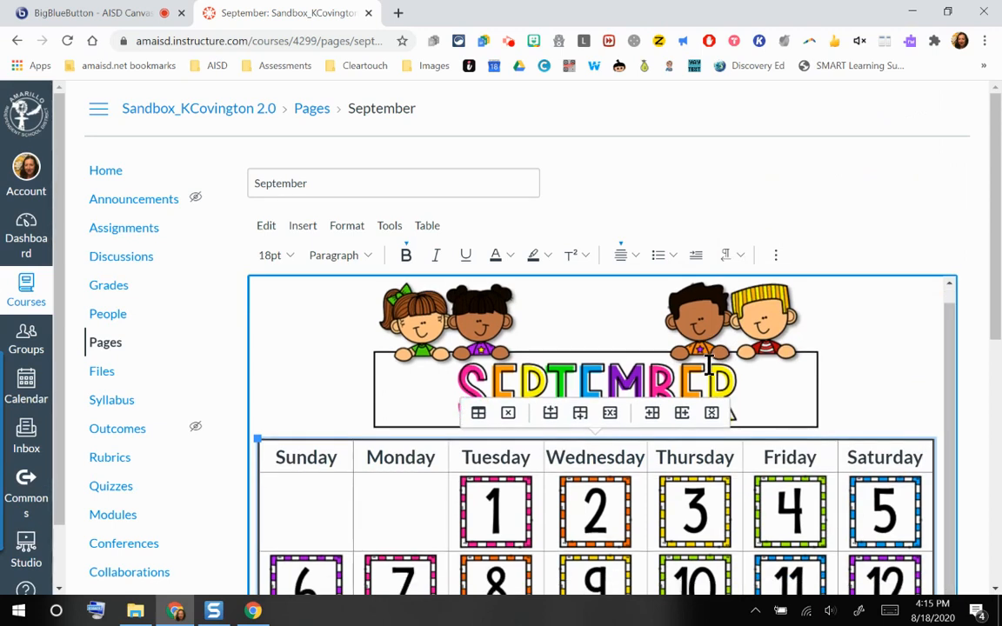
{"action": "scroll", "coordinate": [967, 444], "scroll_direction": "down", "scroll_amount": 6}
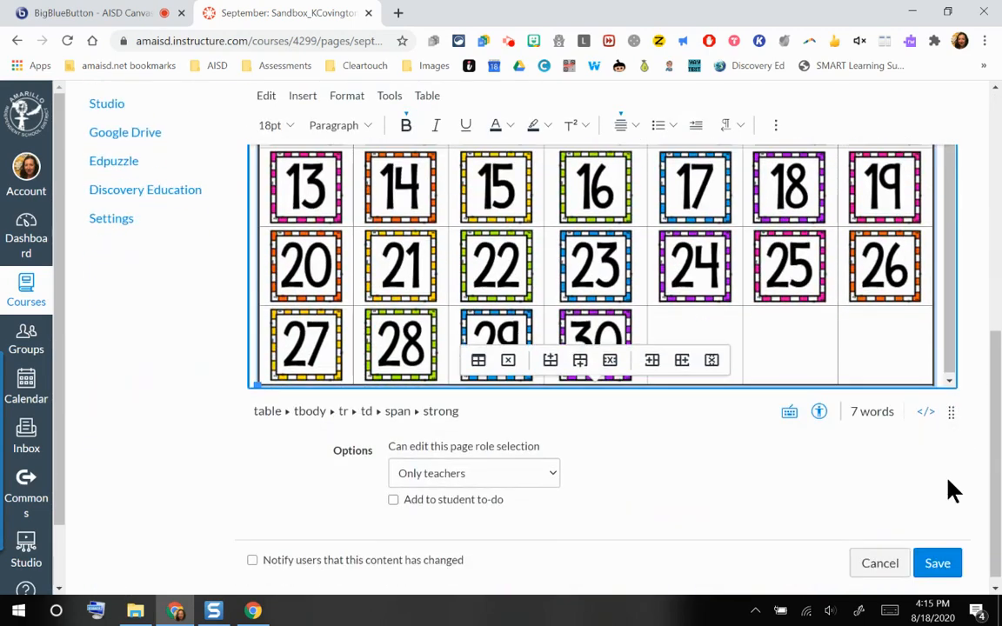
{"action": "left_click", "coordinate": [937, 571]}
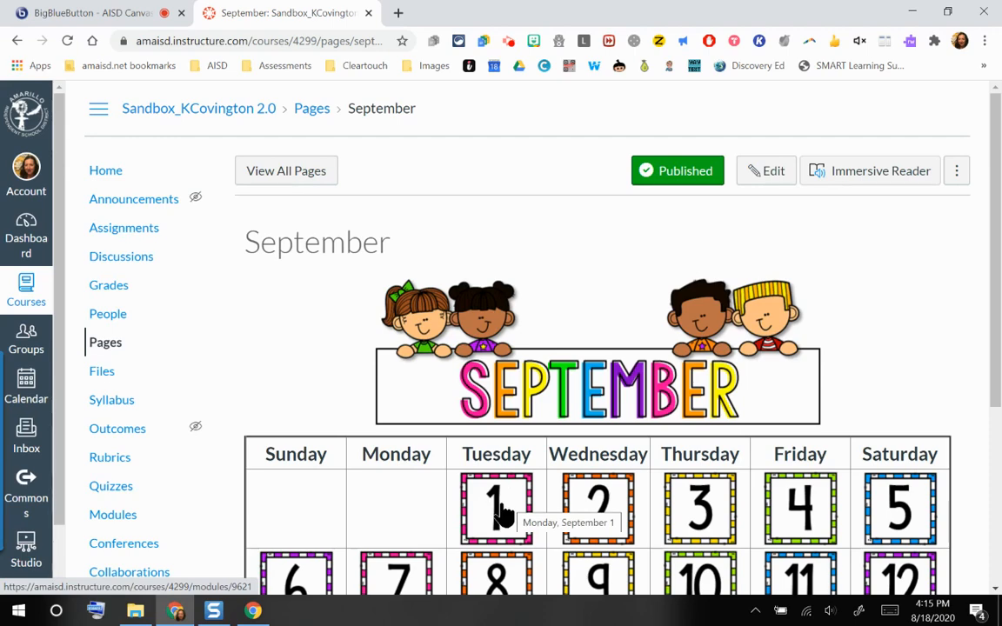
{"action": "left_click", "coordinate": [502, 514]}
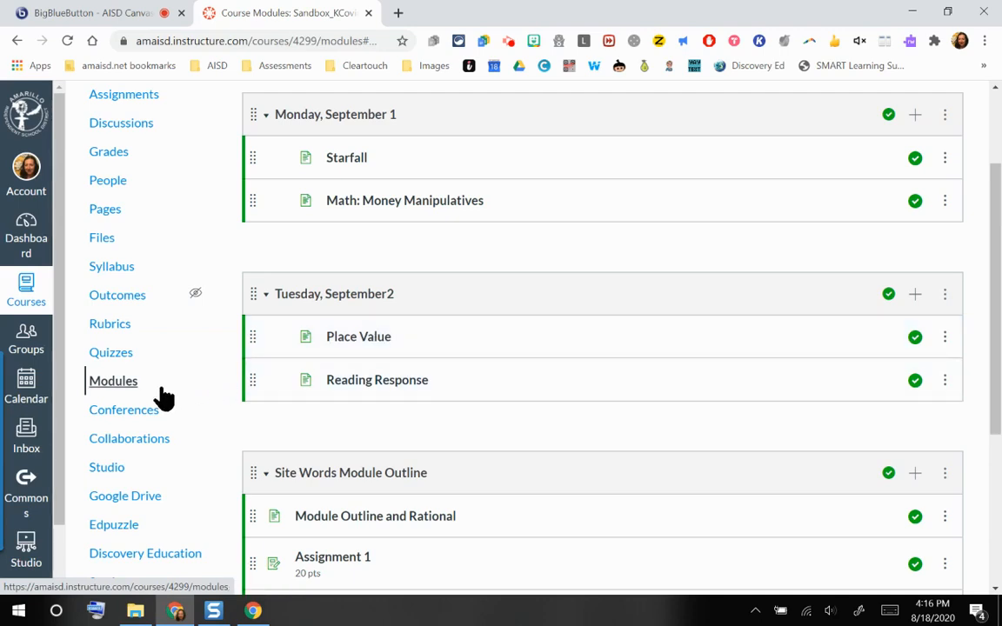
- Return to the September page from the course's page list, open it for editing and enlarge the content area
{"action": "left_click", "coordinate": [128, 216]}
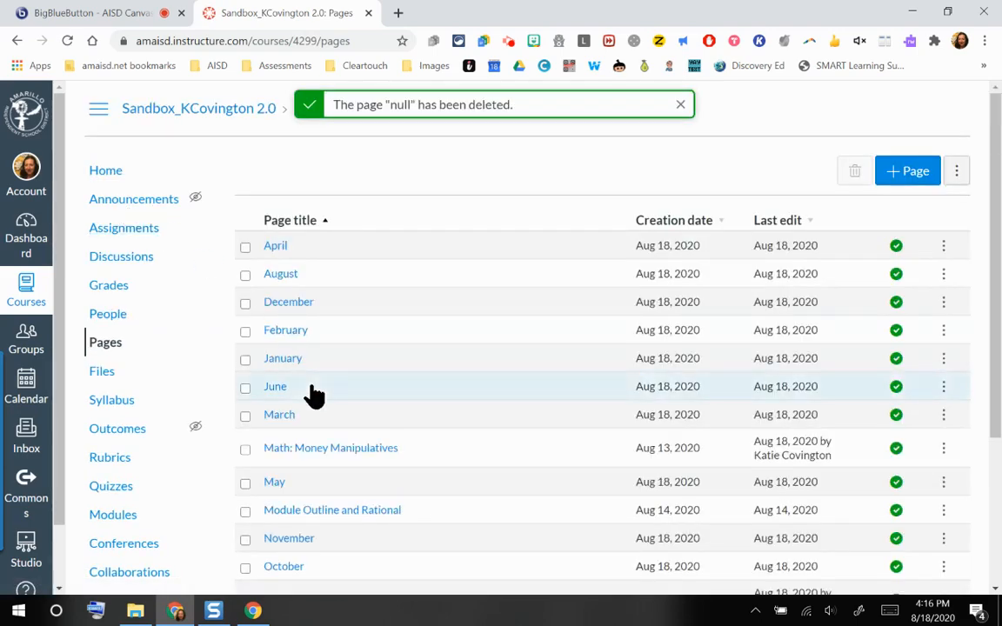
{"action": "scroll", "coordinate": [314, 396], "scroll_direction": "down", "scroll_amount": 3}
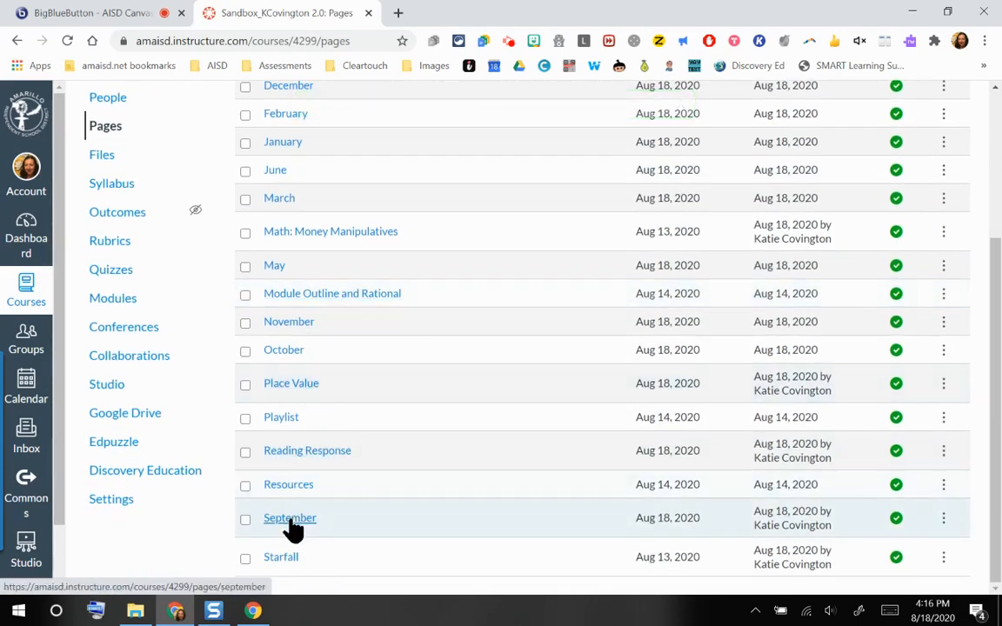
{"action": "left_click", "coordinate": [290, 522]}
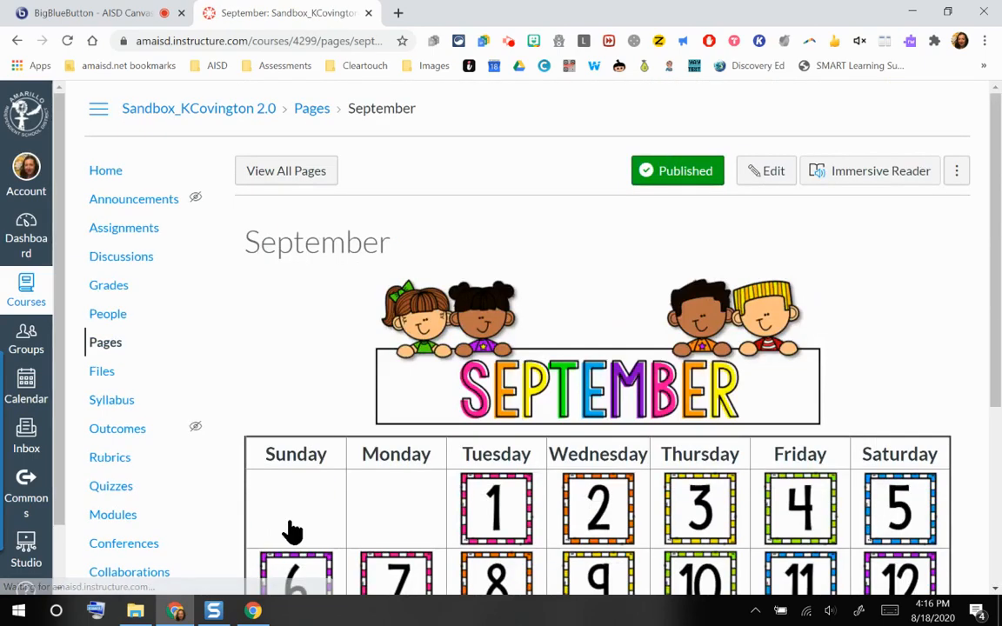
{"action": "left_click", "coordinate": [767, 178]}
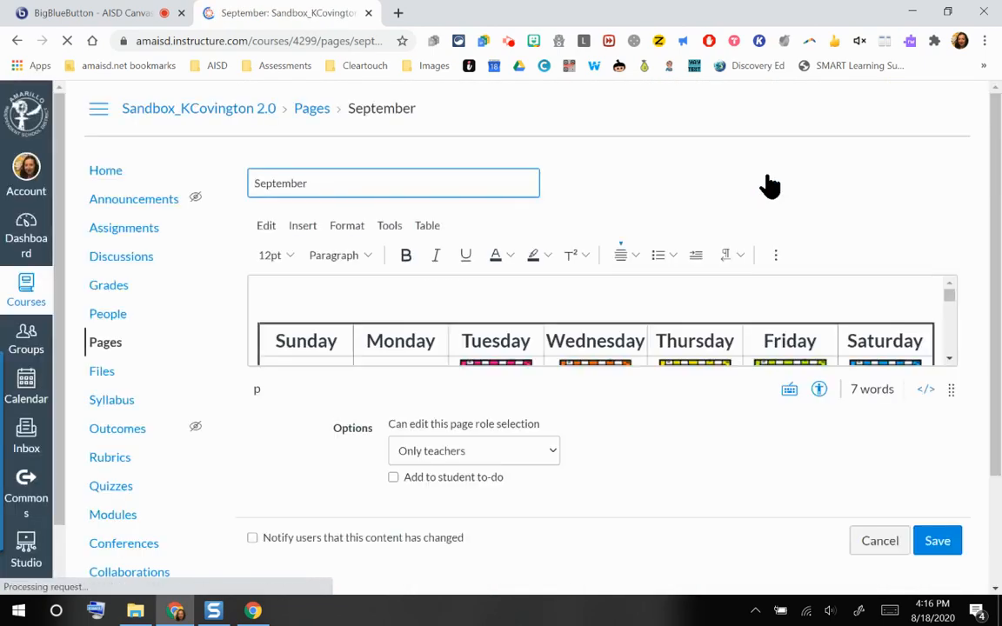
{"action": "scroll", "coordinate": [592, 271], "scroll_direction": "down", "scroll_amount": 3}
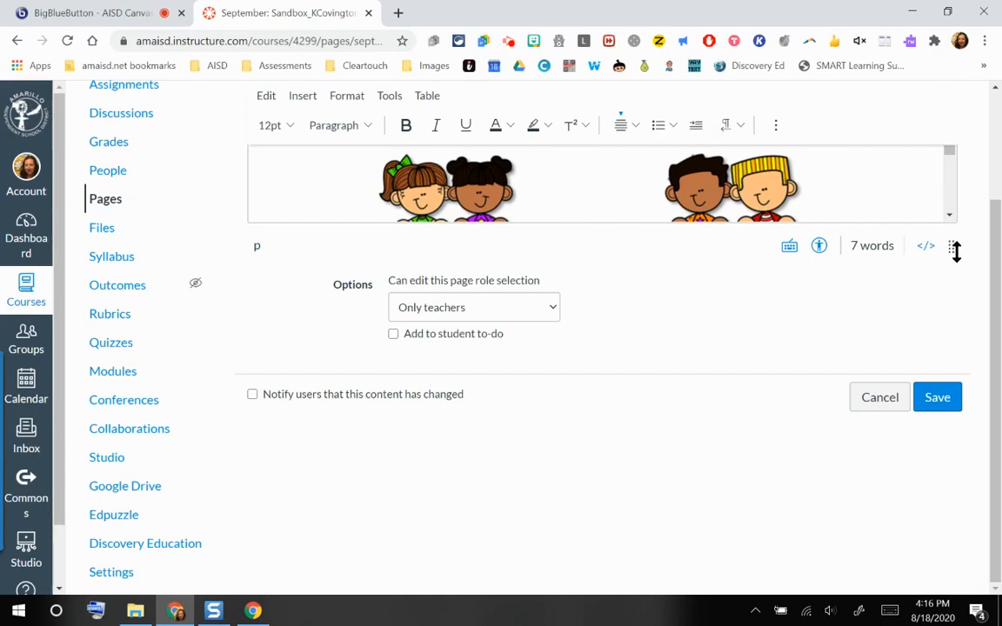
{"action": "left_click_drag", "start_coordinate": [955, 251], "coordinate": [951, 509]}
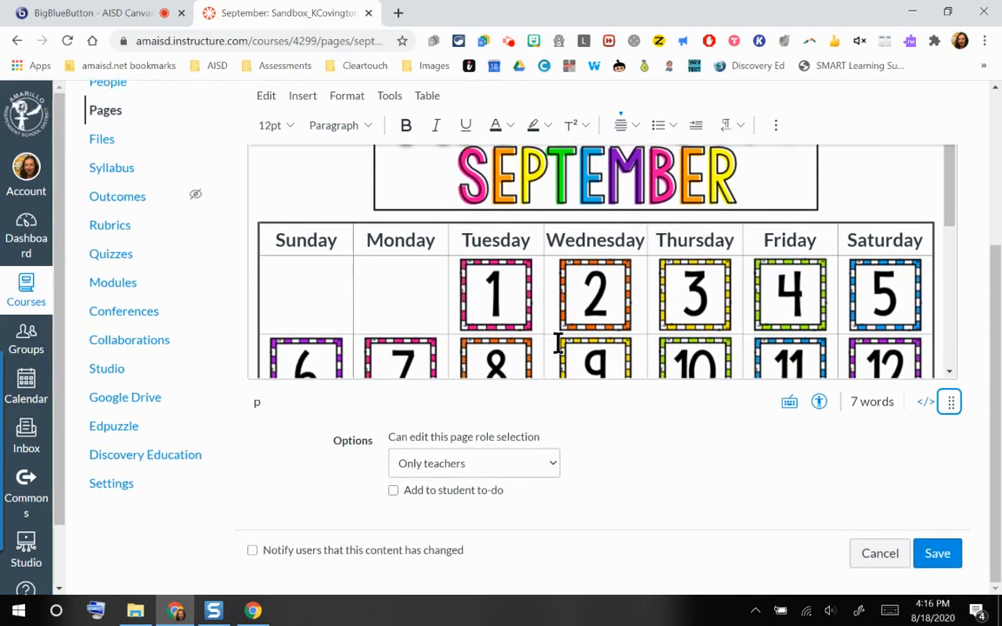
{"action": "left_click_drag", "start_coordinate": [993, 358], "coordinate": [996, 257]}
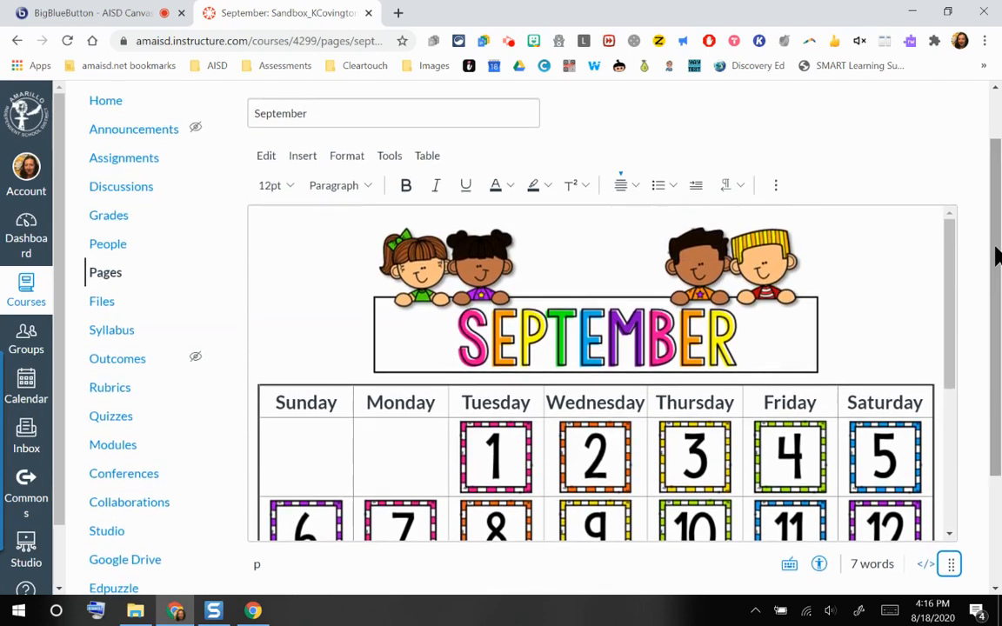
- Link the date 2 image in the calendar to the course page Place Value
{"action": "left_click", "coordinate": [595, 461]}
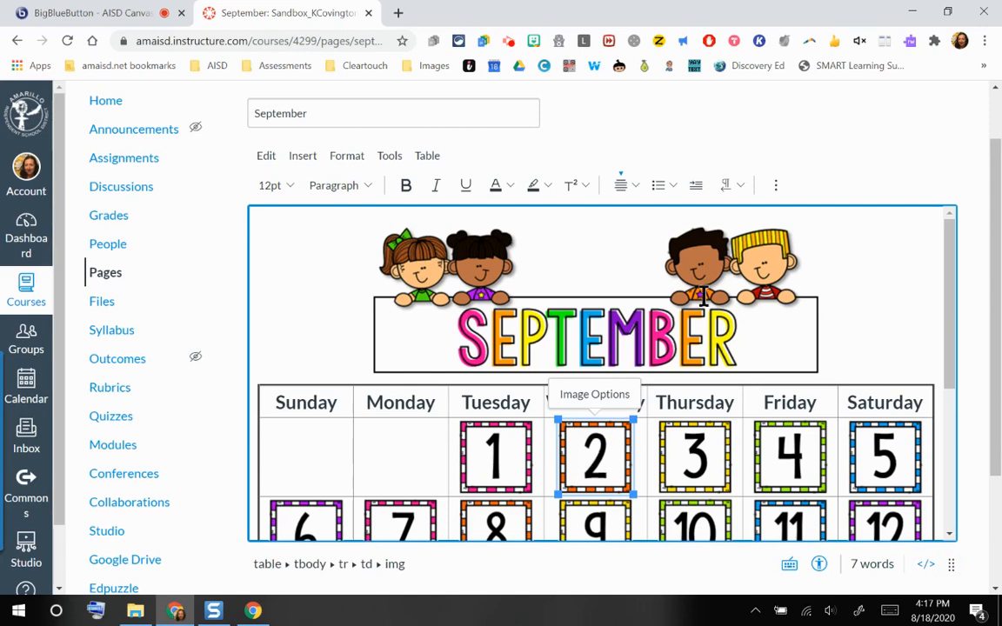
{"action": "left_click", "coordinate": [778, 191]}
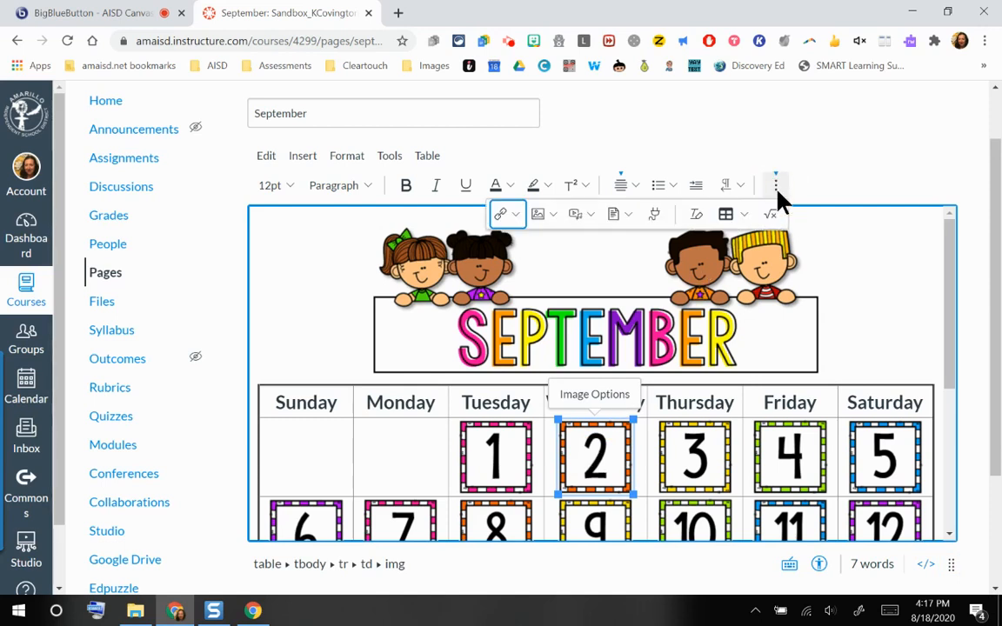
{"action": "left_click", "coordinate": [512, 219]}
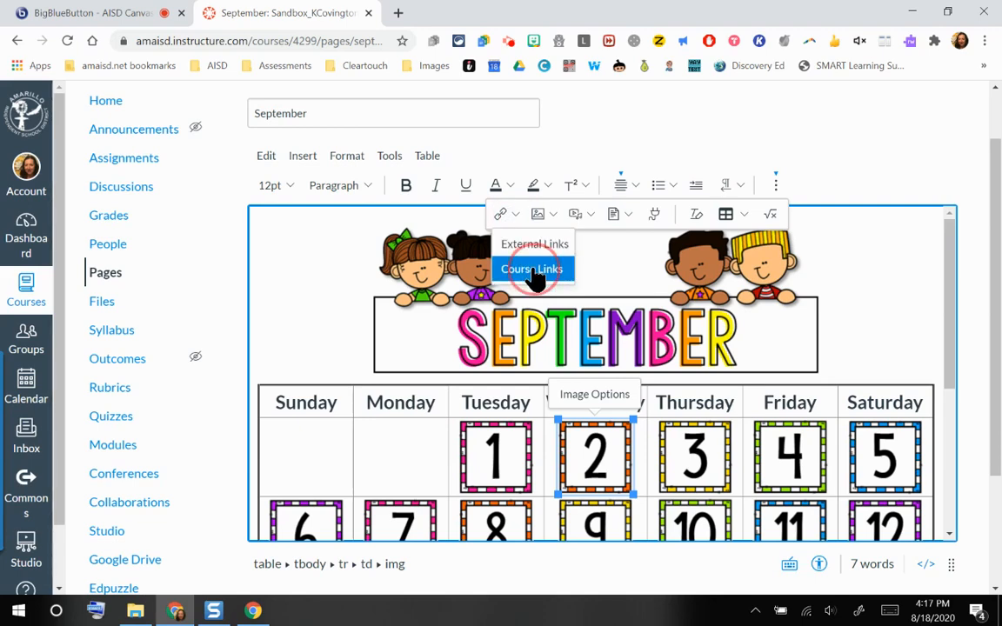
{"action": "left_click", "coordinate": [533, 271]}
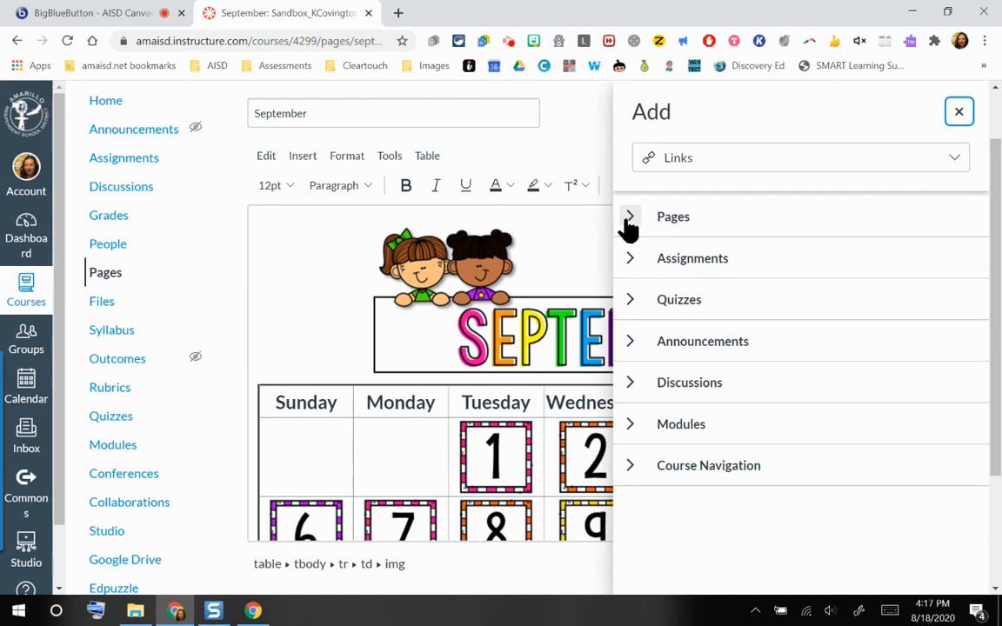
{"action": "left_click", "coordinate": [630, 221]}
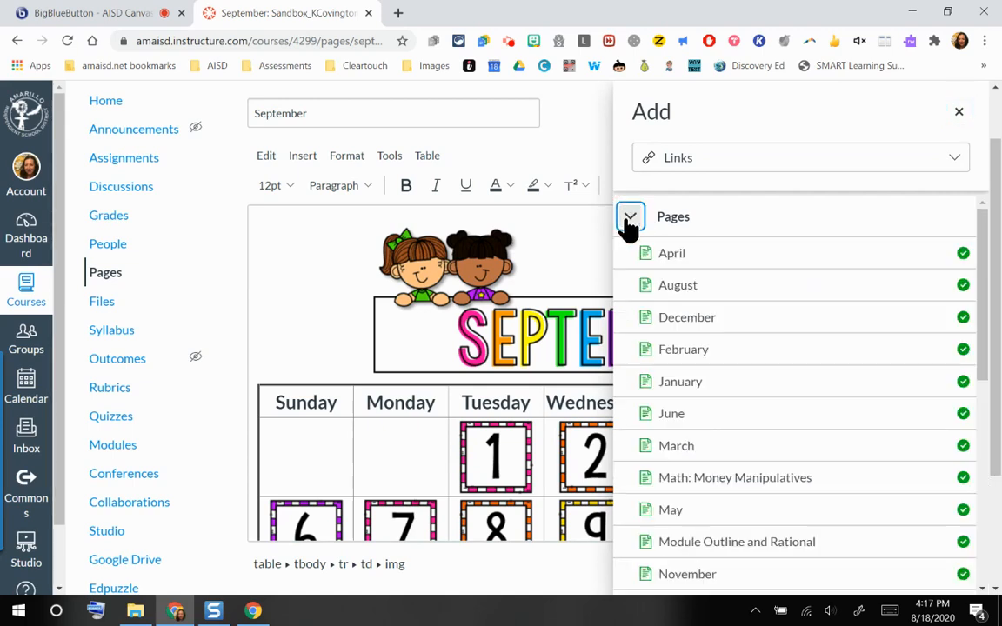
{"action": "scroll", "coordinate": [720, 389], "scroll_direction": "down", "scroll_amount": 2}
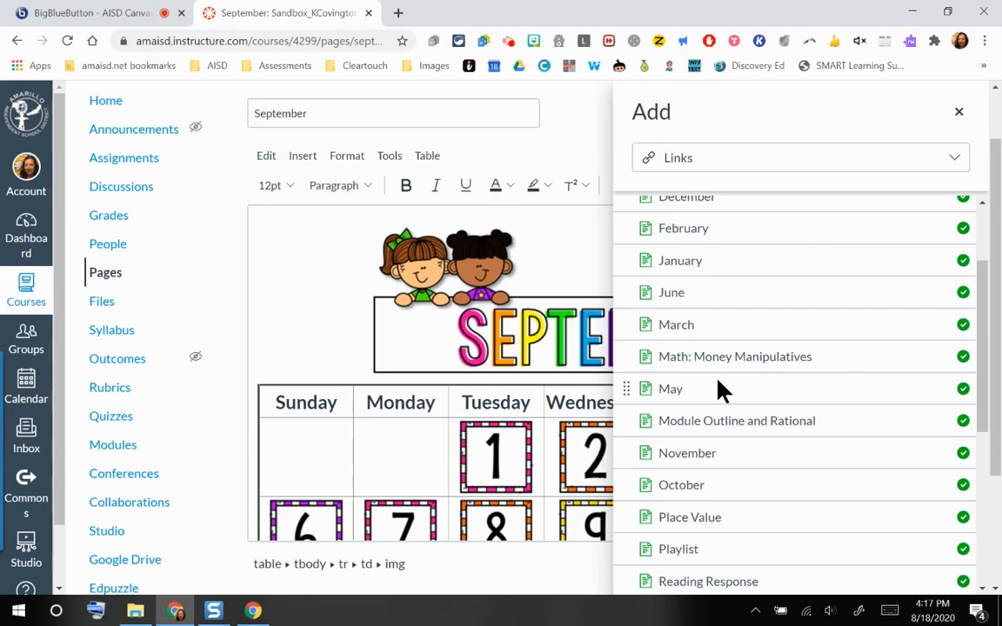
{"action": "left_click", "coordinate": [691, 519]}
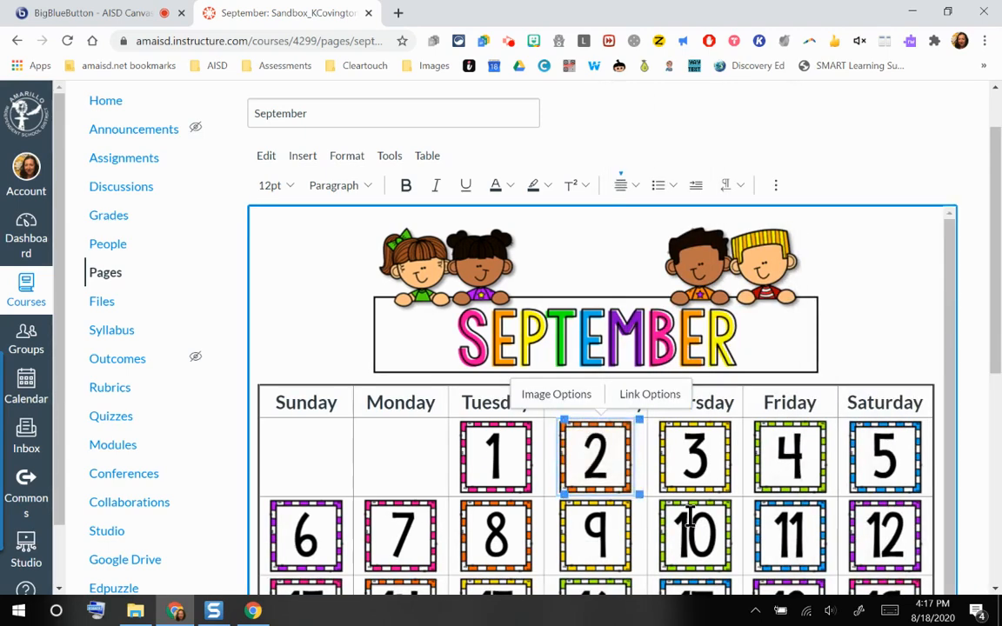
- Replace the alt text of the date 2 image with September 2nd and apply the change
{"action": "left_click", "coordinate": [538, 400]}
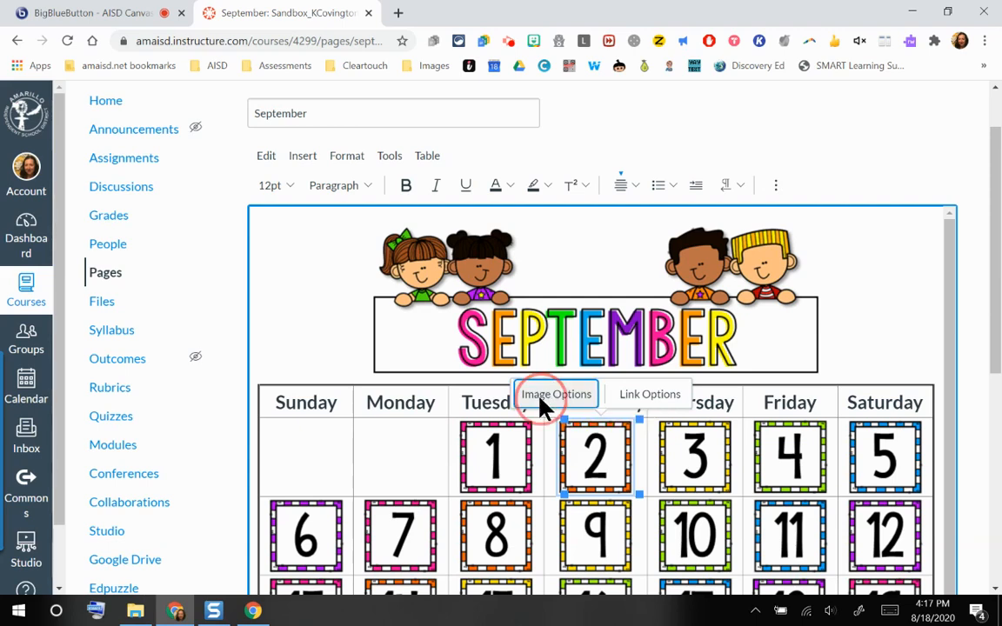
{"action": "left_click", "coordinate": [875, 215]}
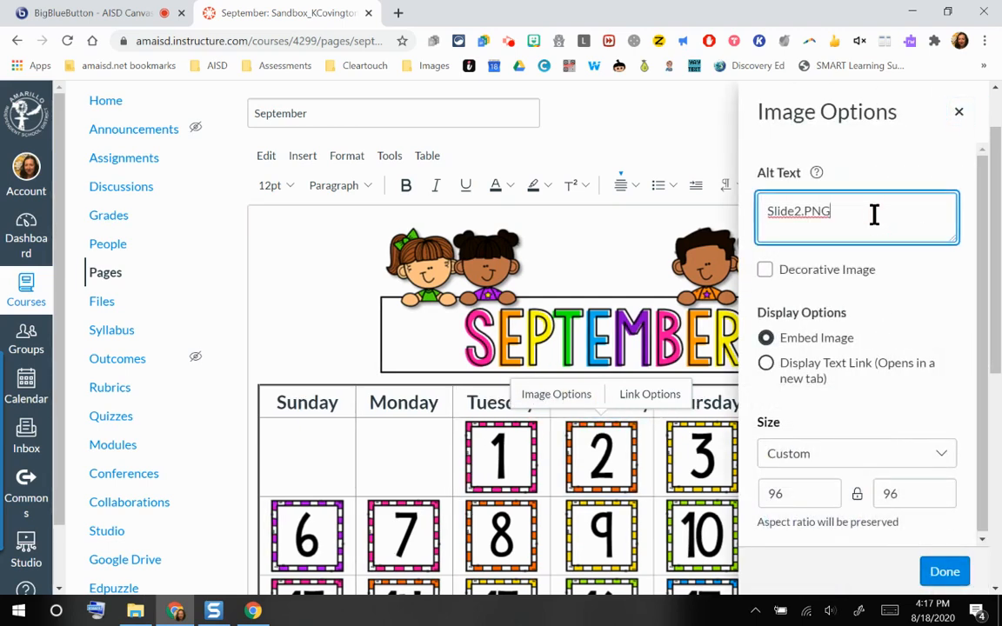
{"action": "key", "text": "BackSpace"}
{"action": "key", "text": "BackSpace"}
{"action": "key", "text": "BackSpace"}
{"action": "key", "text": "BackSpace"}
{"action": "key", "text": "BackSpace"}
{"action": "key", "text": "BackSpace"}
{"action": "key", "text": "BackSpace"}
{"action": "key", "text": "BackSpace"}
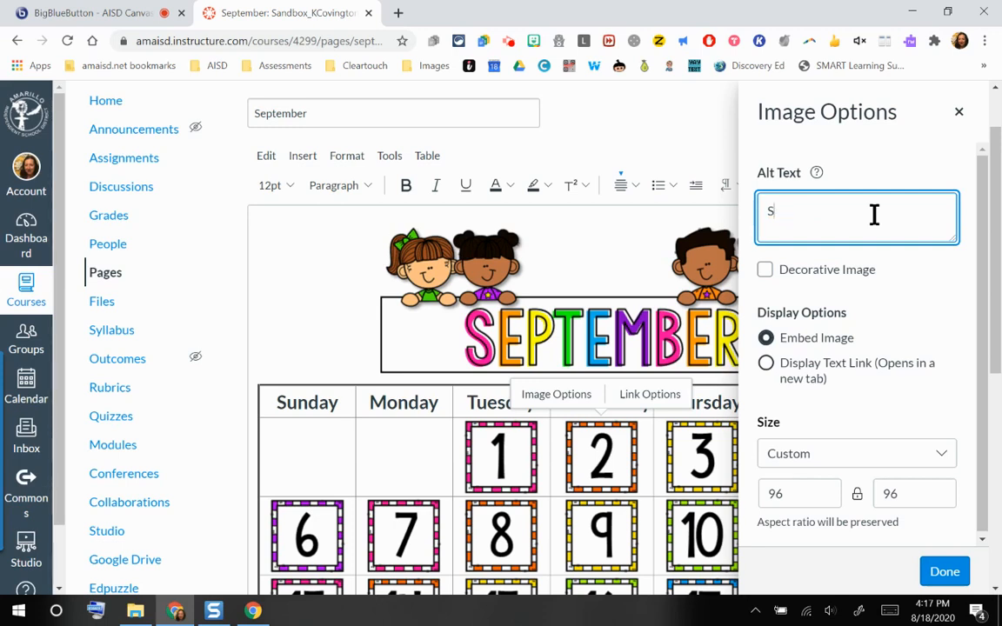
{"action": "type", "text": "eptember 2nd"}
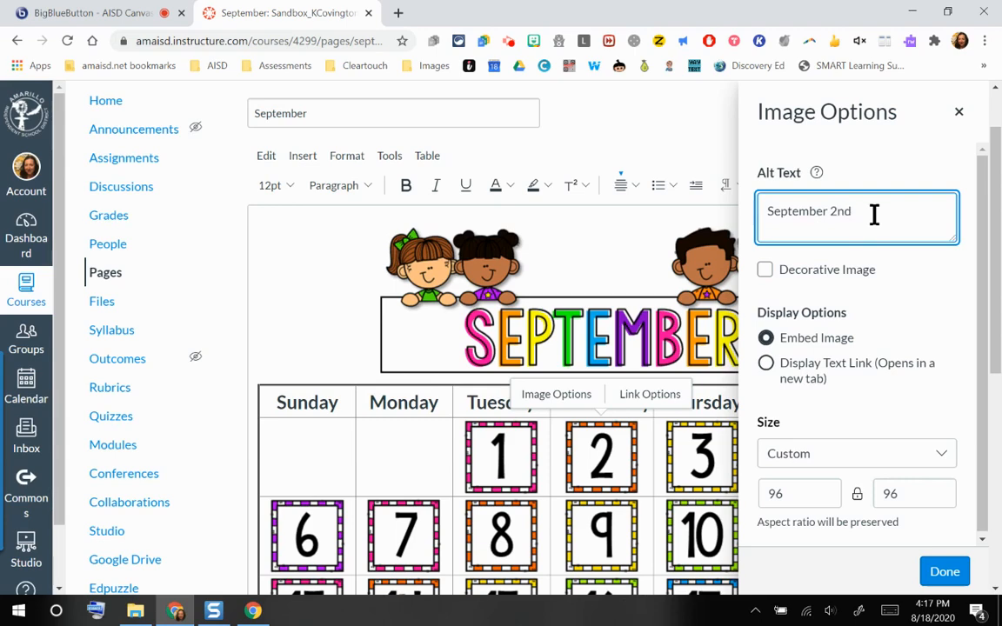
{"action": "left_click", "coordinate": [940, 569]}
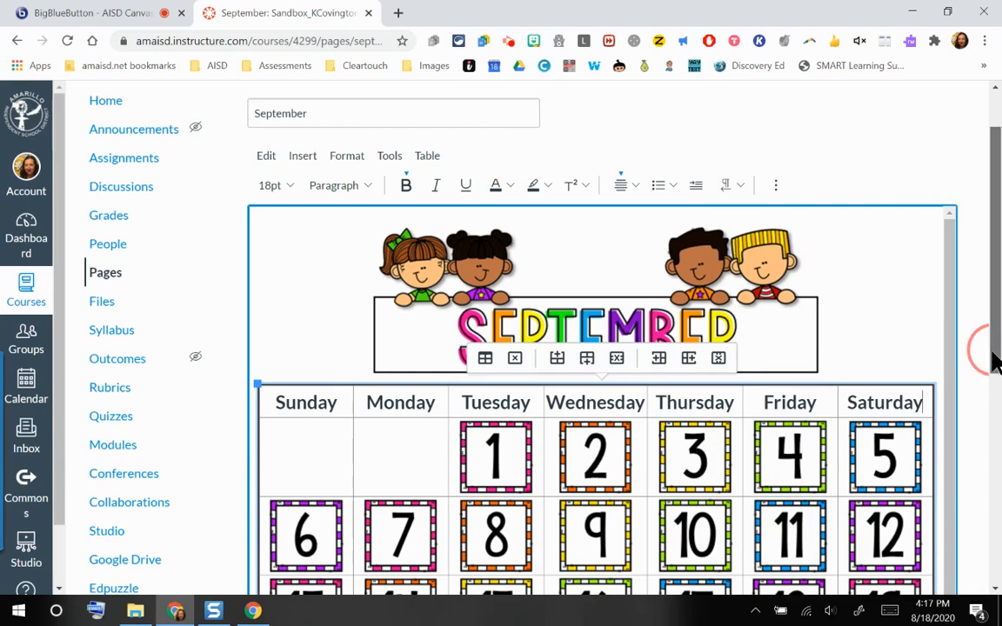
- Save the September page and follow the date 2 link to test that it reaches the Place Value page
{"action": "left_click_drag", "start_coordinate": [994, 355], "coordinate": [993, 575]}
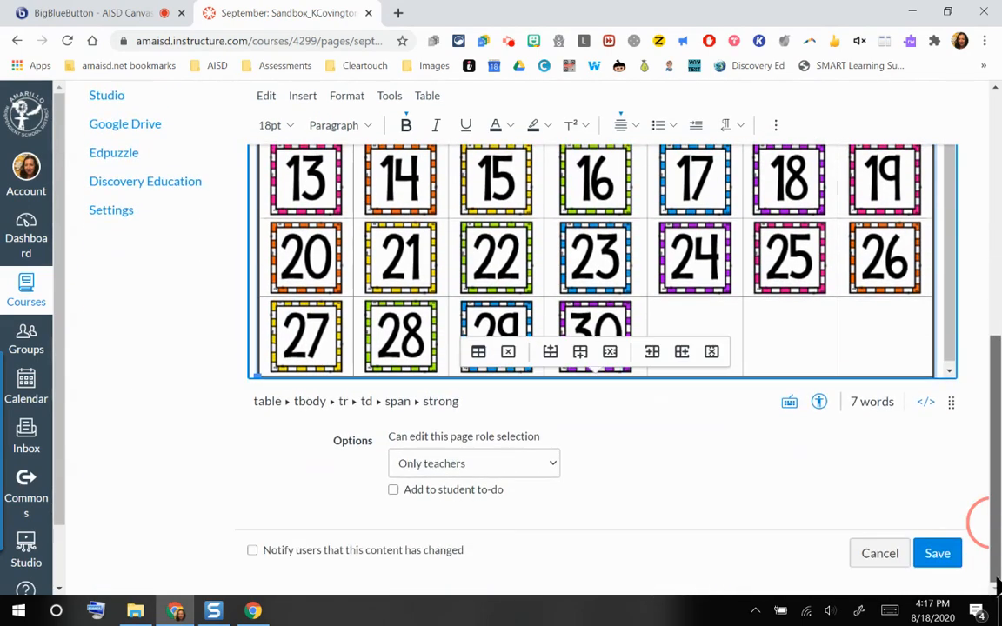
{"action": "left_click", "coordinate": [940, 557]}
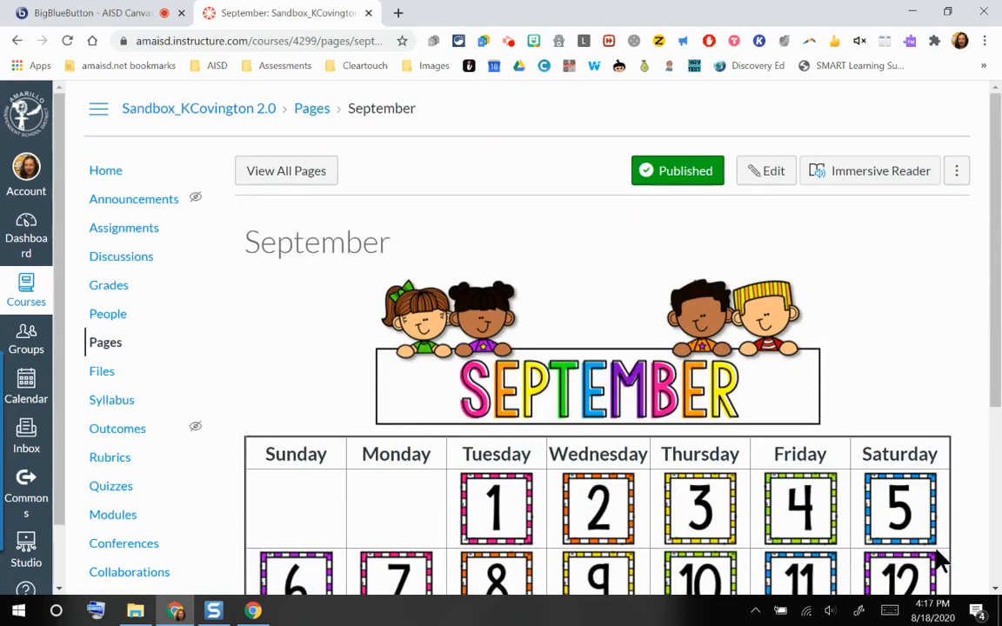
{"action": "left_click_drag", "start_coordinate": [997, 410], "coordinate": [999, 478]}
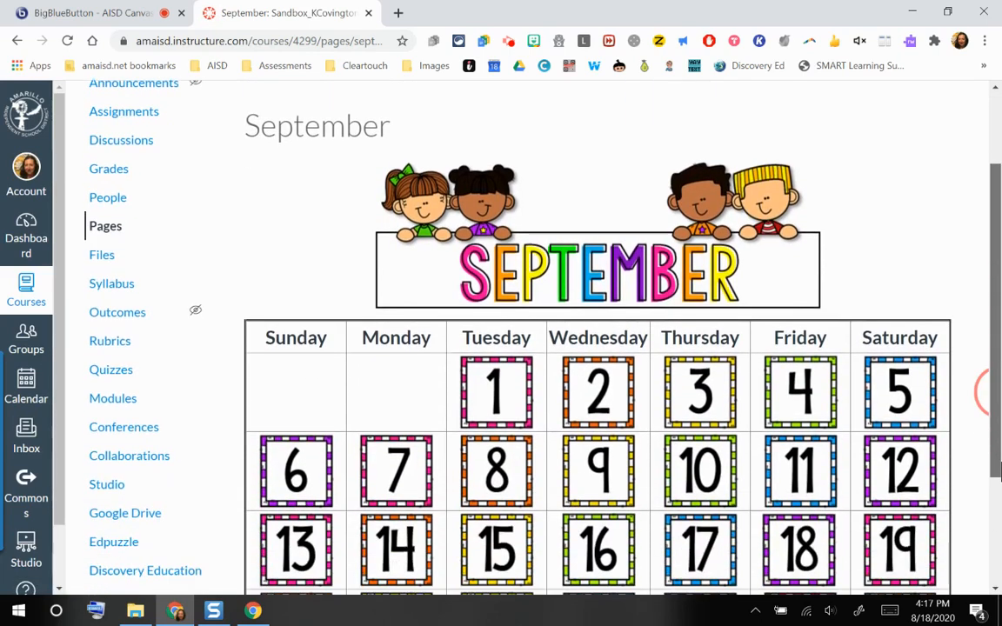
{"action": "left_click", "coordinate": [600, 402]}
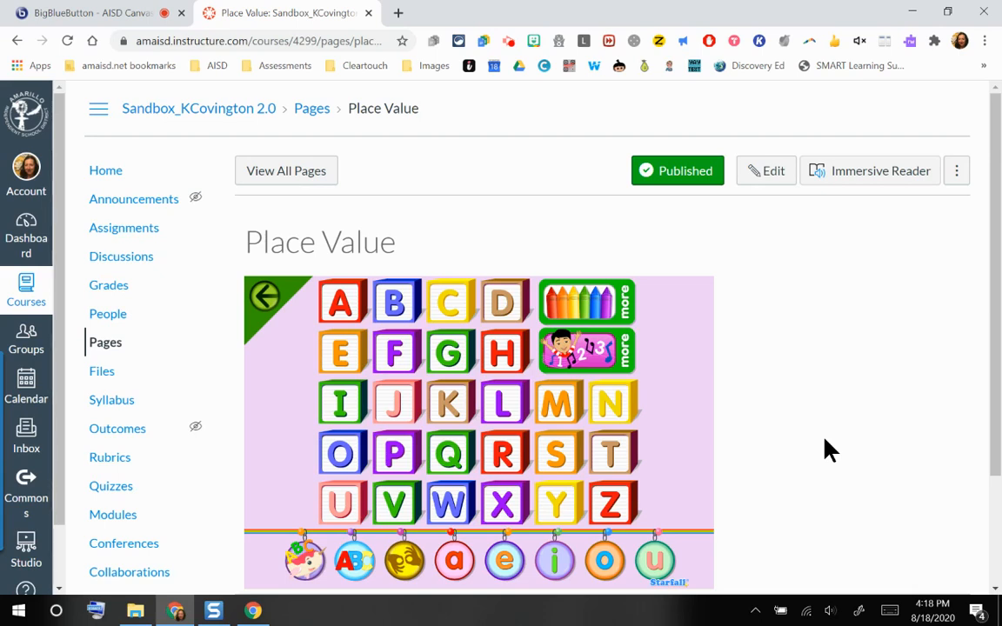
- Advance from Place Value to the following module page, Reading Response, look over its content and go back to Place Value
{"action": "scroll", "coordinate": [825, 441], "scroll_direction": "down", "scroll_amount": 1}
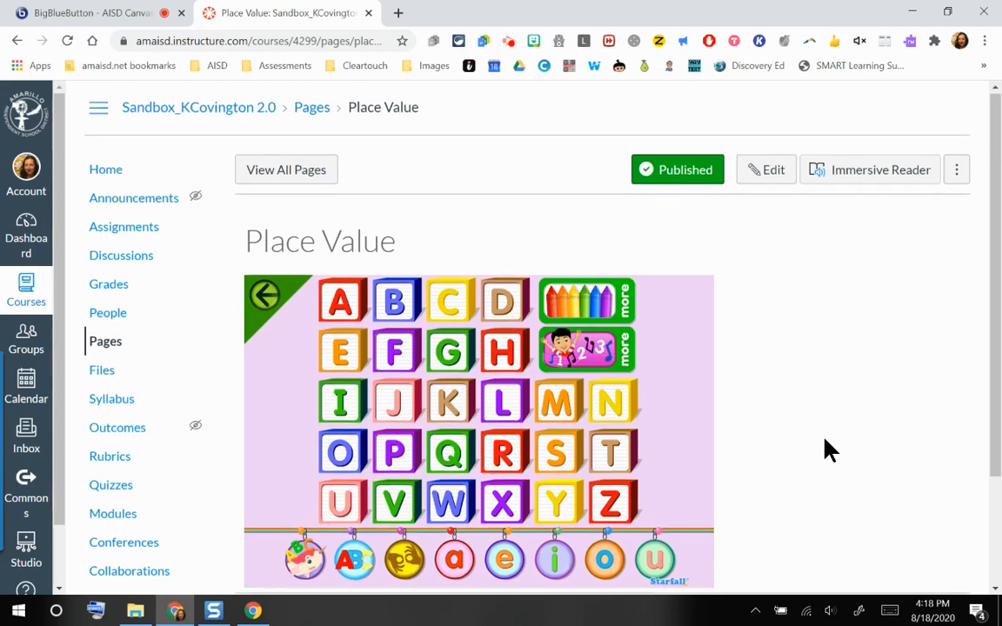
{"action": "left_click", "coordinate": [937, 519]}
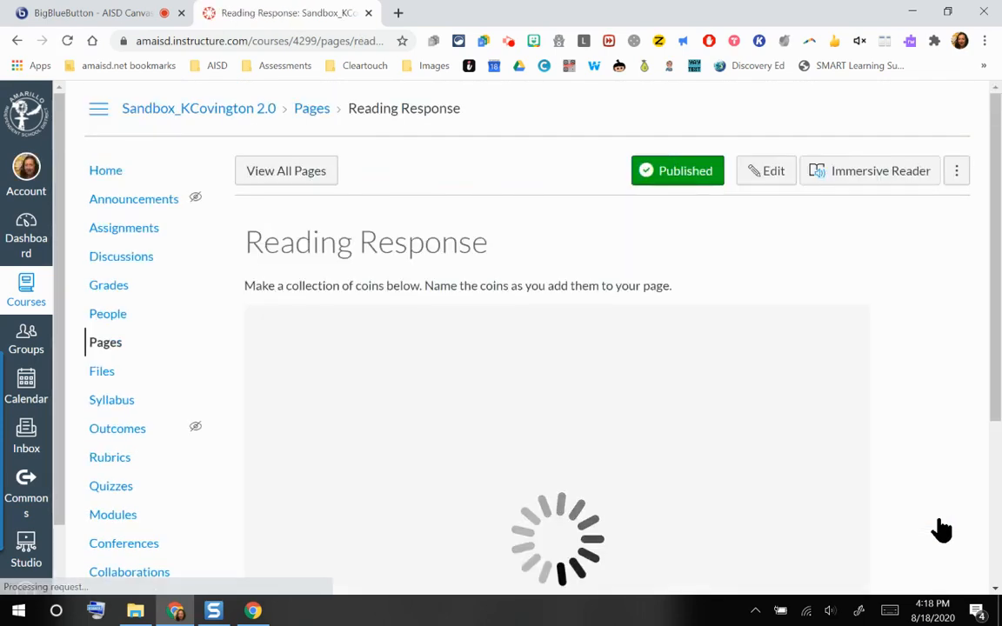
{"action": "scroll", "coordinate": [422, 217], "scroll_direction": "down", "scroll_amount": 3}
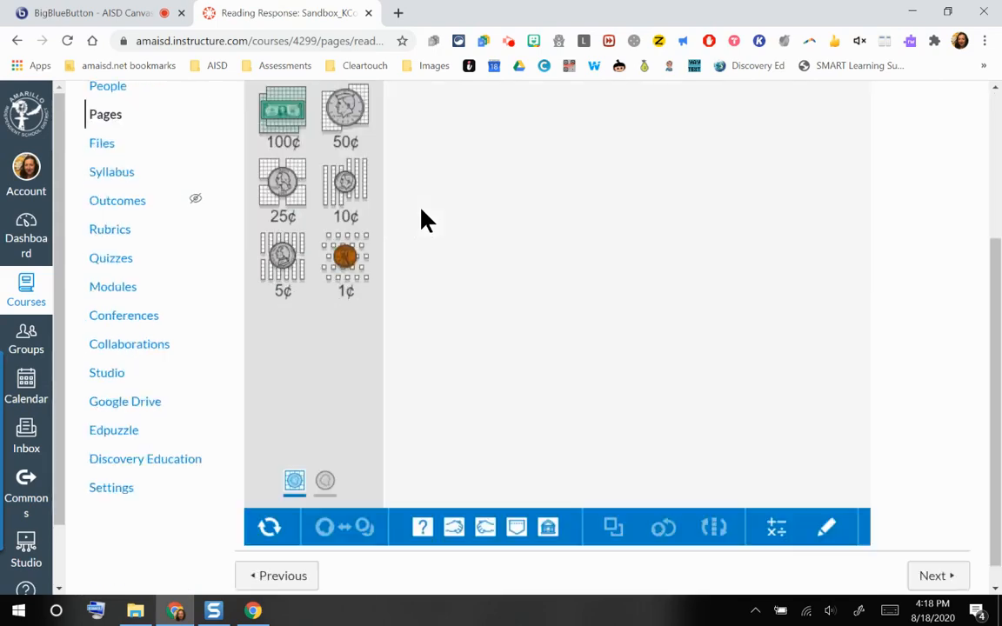
{"action": "left_click", "coordinate": [248, 561]}
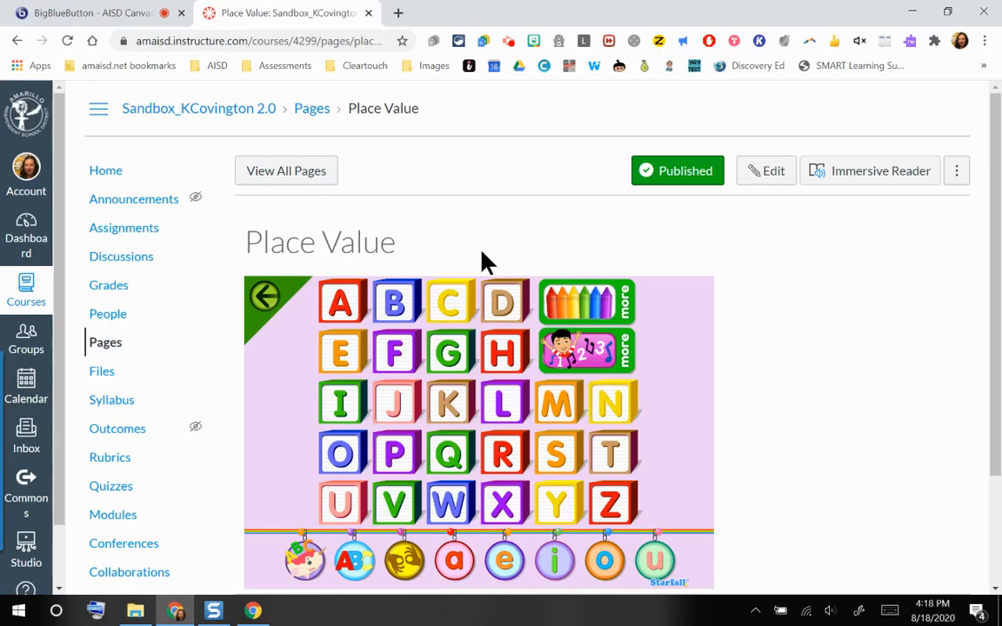
- Reopen the September calendar page from the course's page list
{"action": "left_click", "coordinate": [121, 345]}
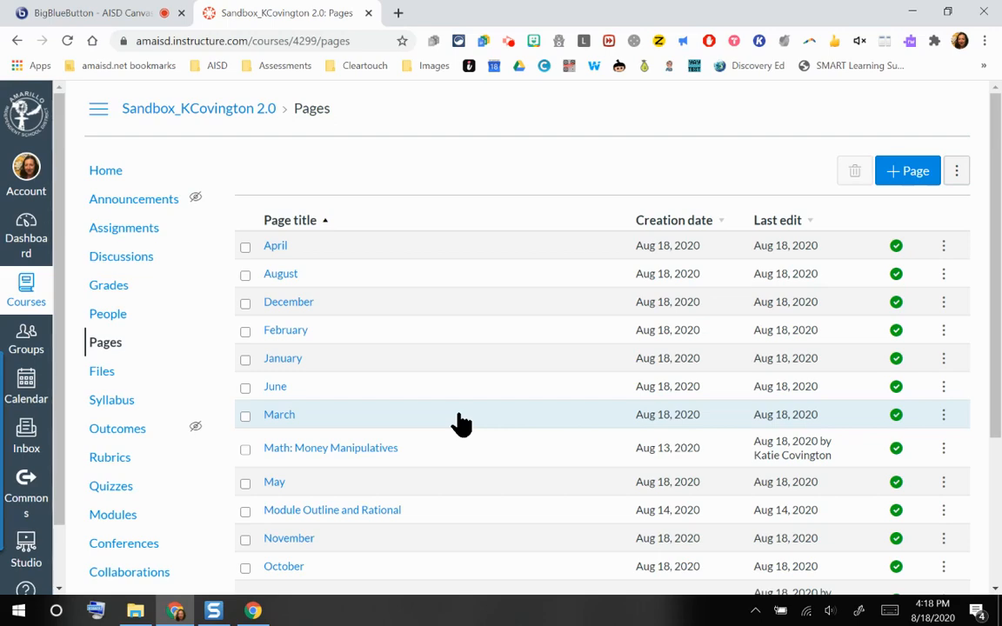
{"action": "scroll", "coordinate": [461, 423], "scroll_direction": "down", "scroll_amount": 3}
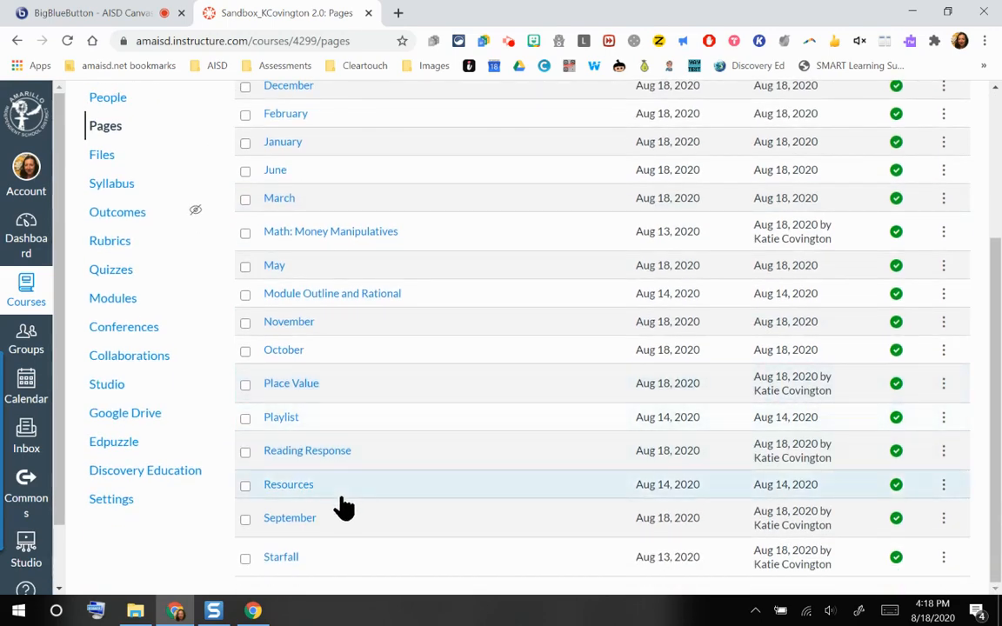
{"action": "left_click", "coordinate": [296, 519]}
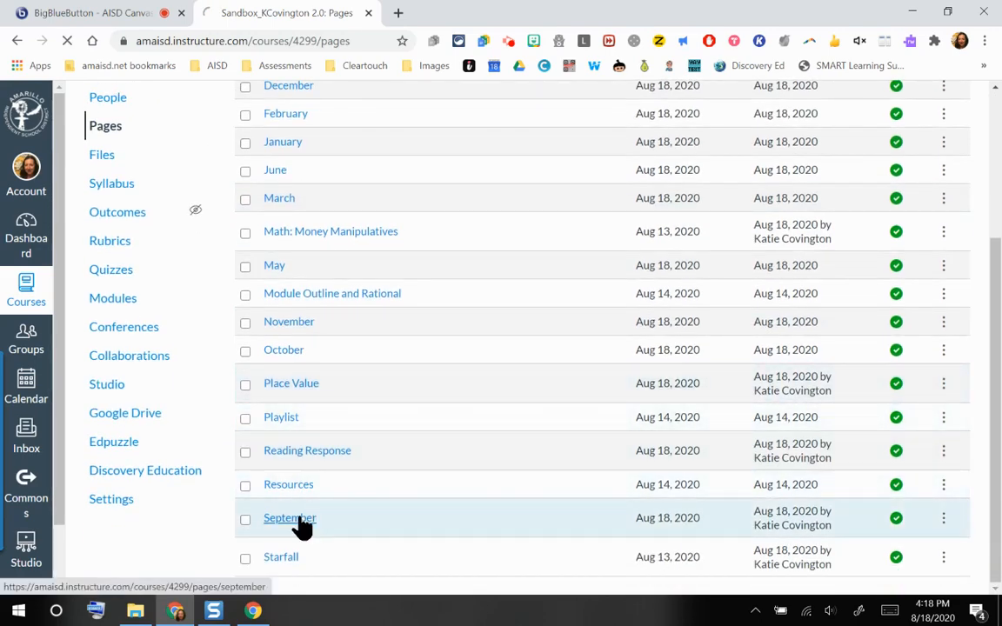